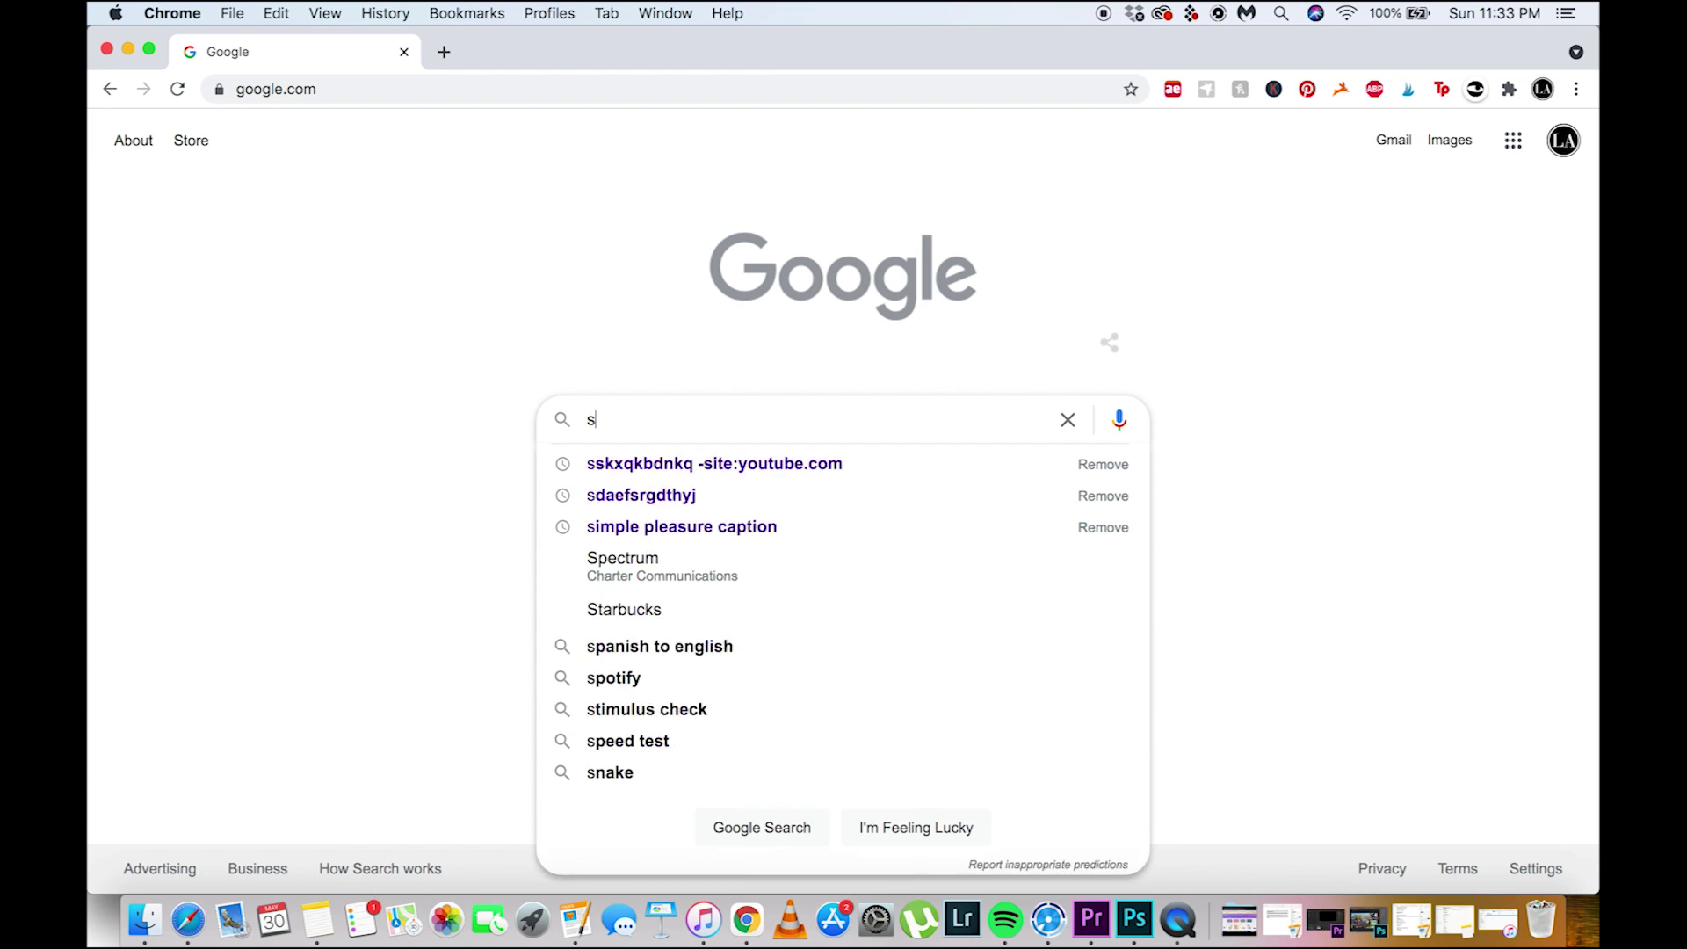
Search Google for 'scener chrome' and start adding Scener – Virtual Movie Theater from the Web Store
text(cener chrome)
key(Return)
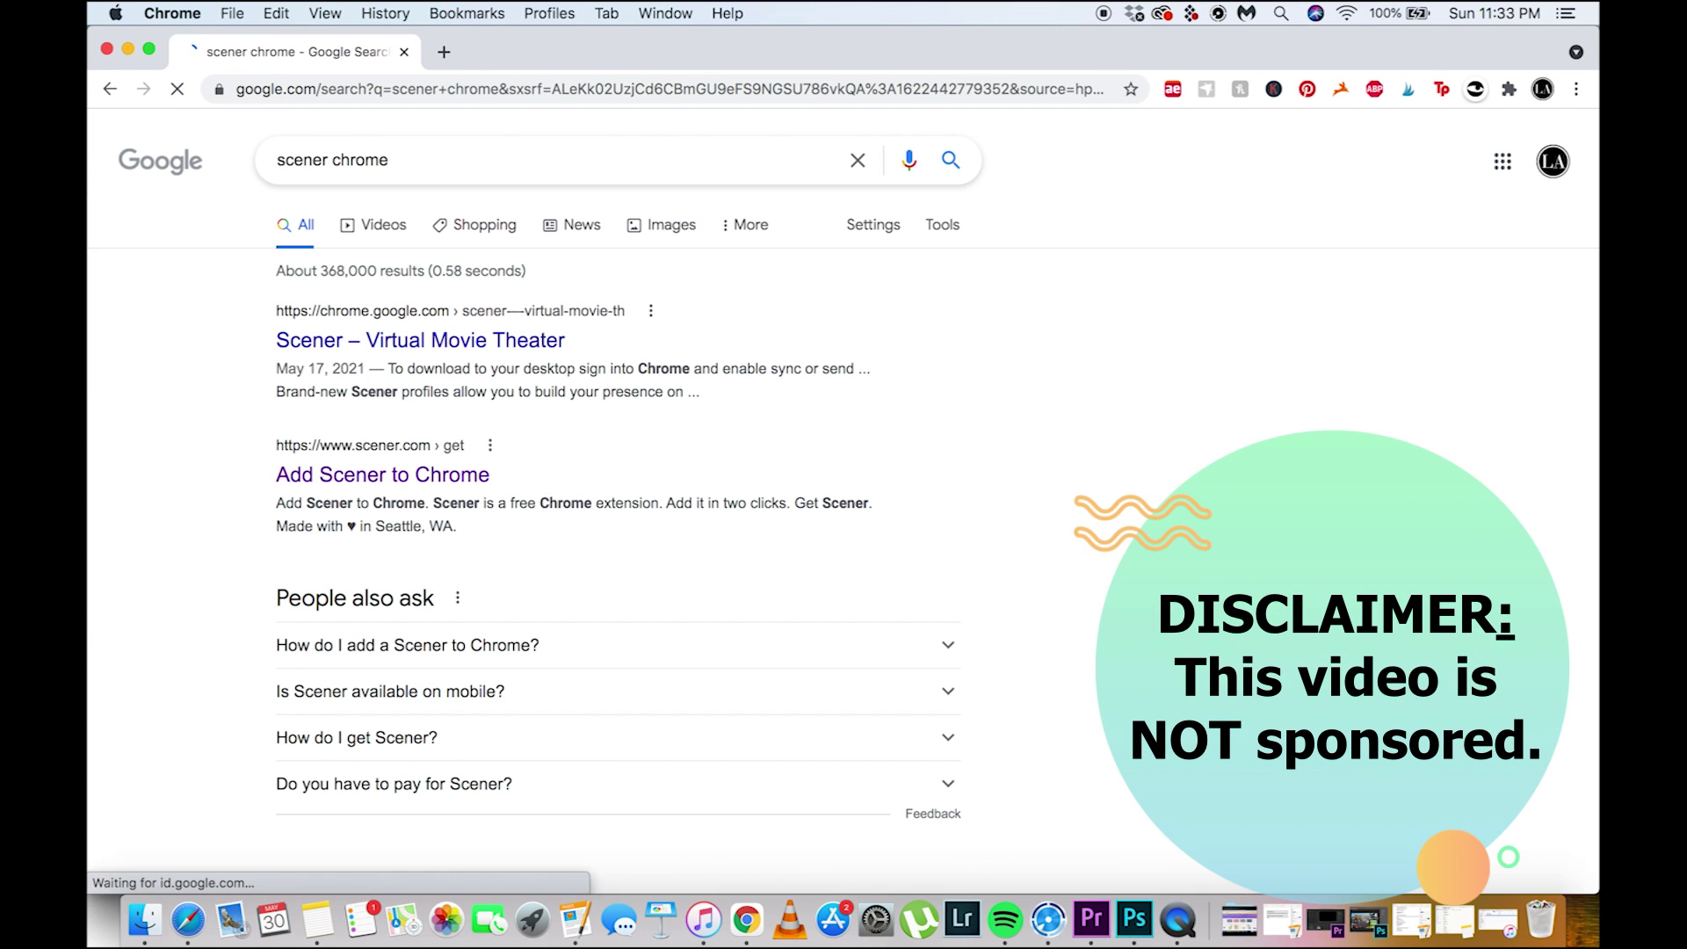
click(468, 348)
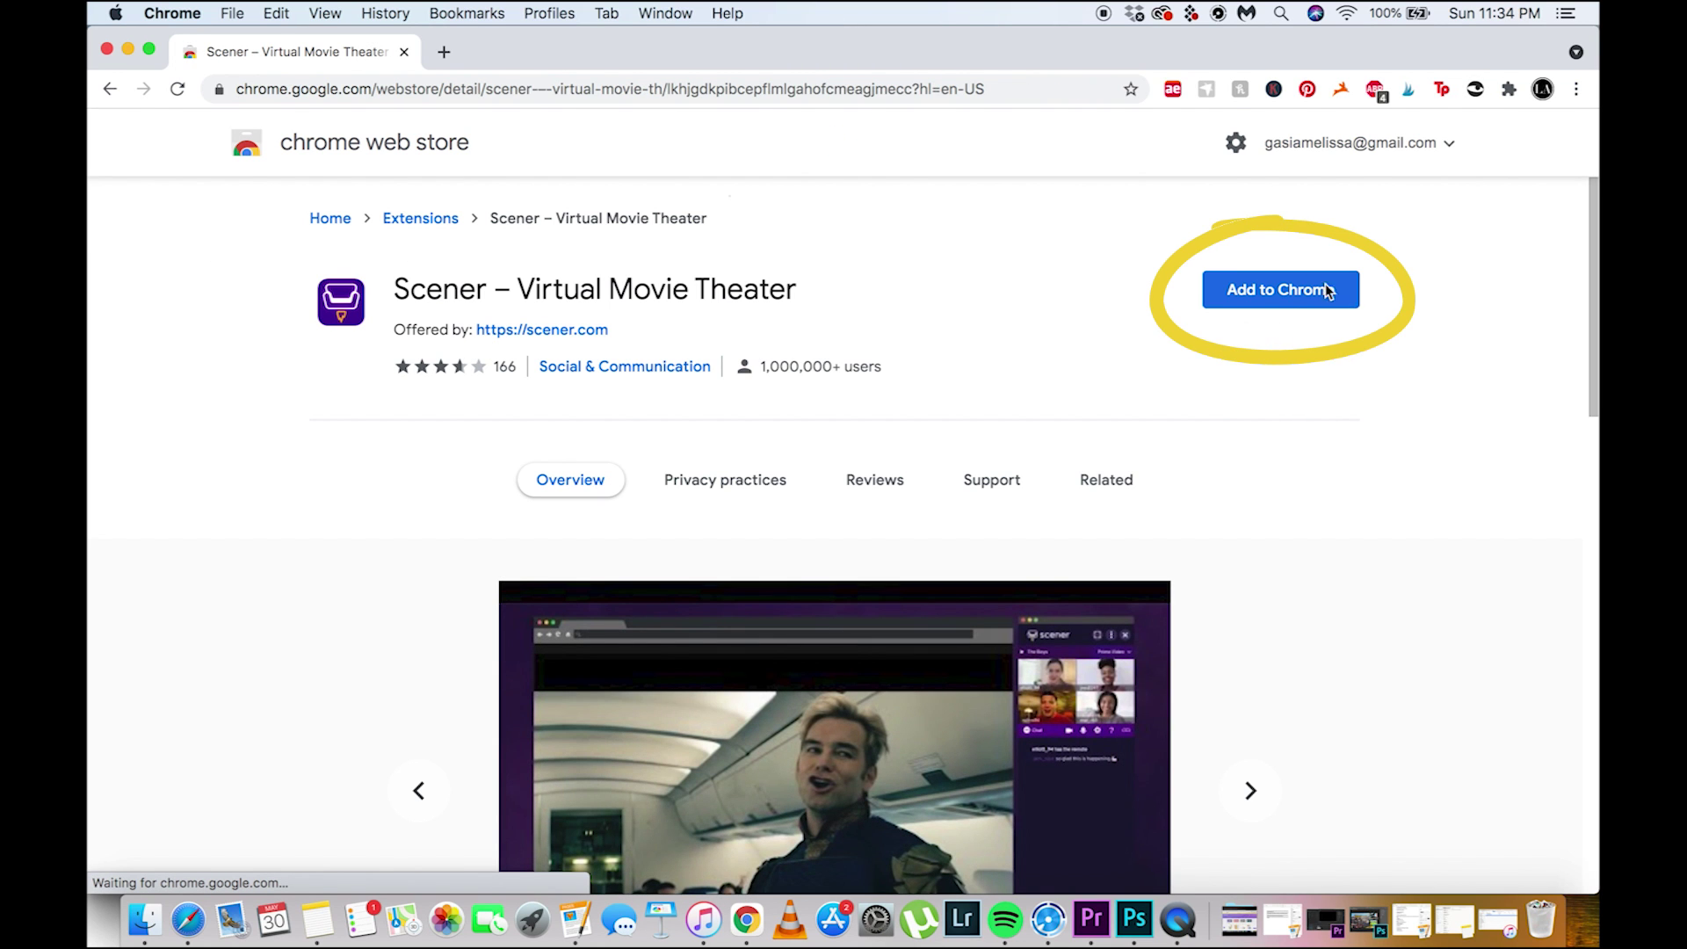
click(1284, 295)
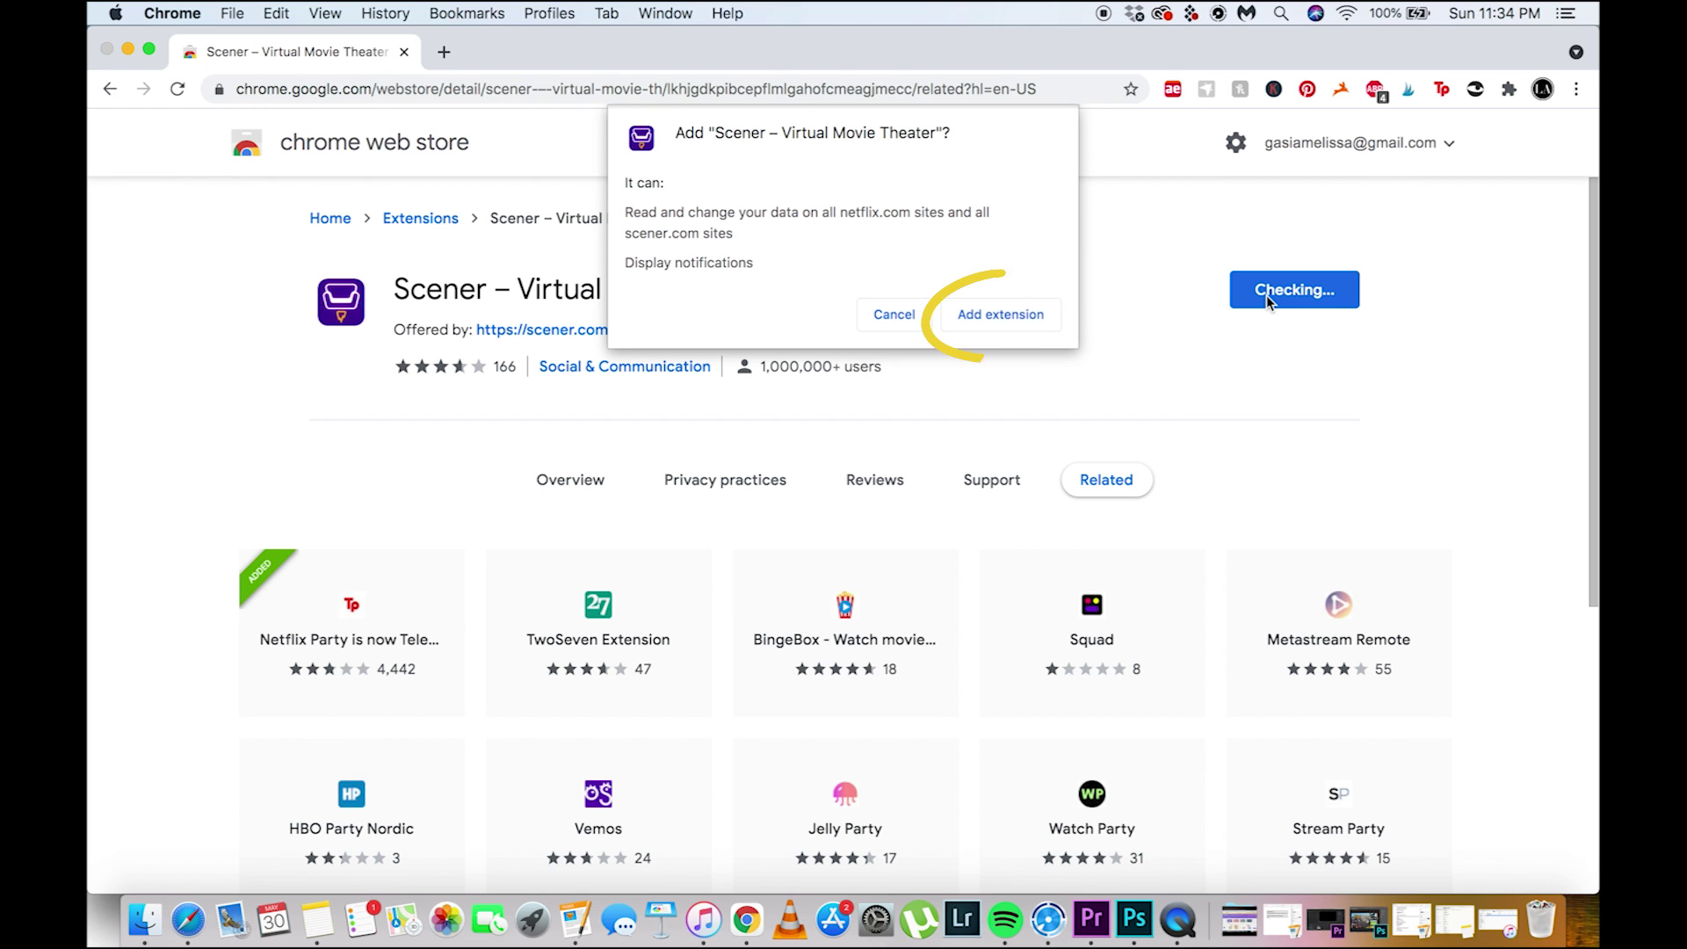
Add the Scener extension, choose to host a watch party, and enter your name on sign-up
click(1010, 318)
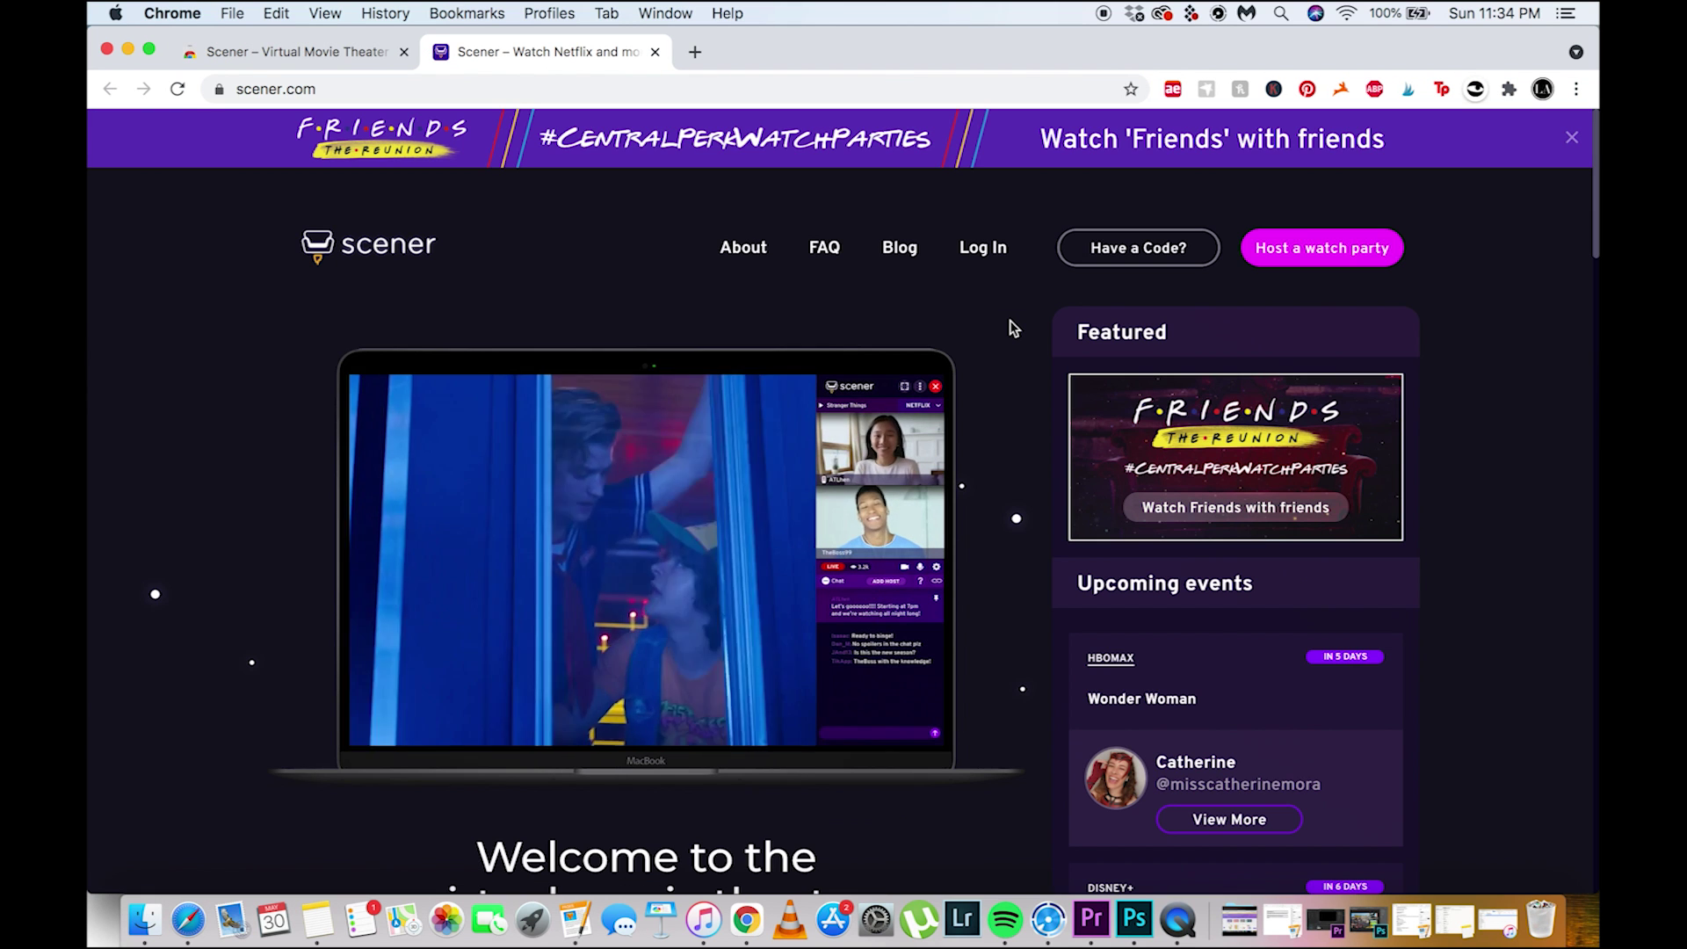
click(1345, 253)
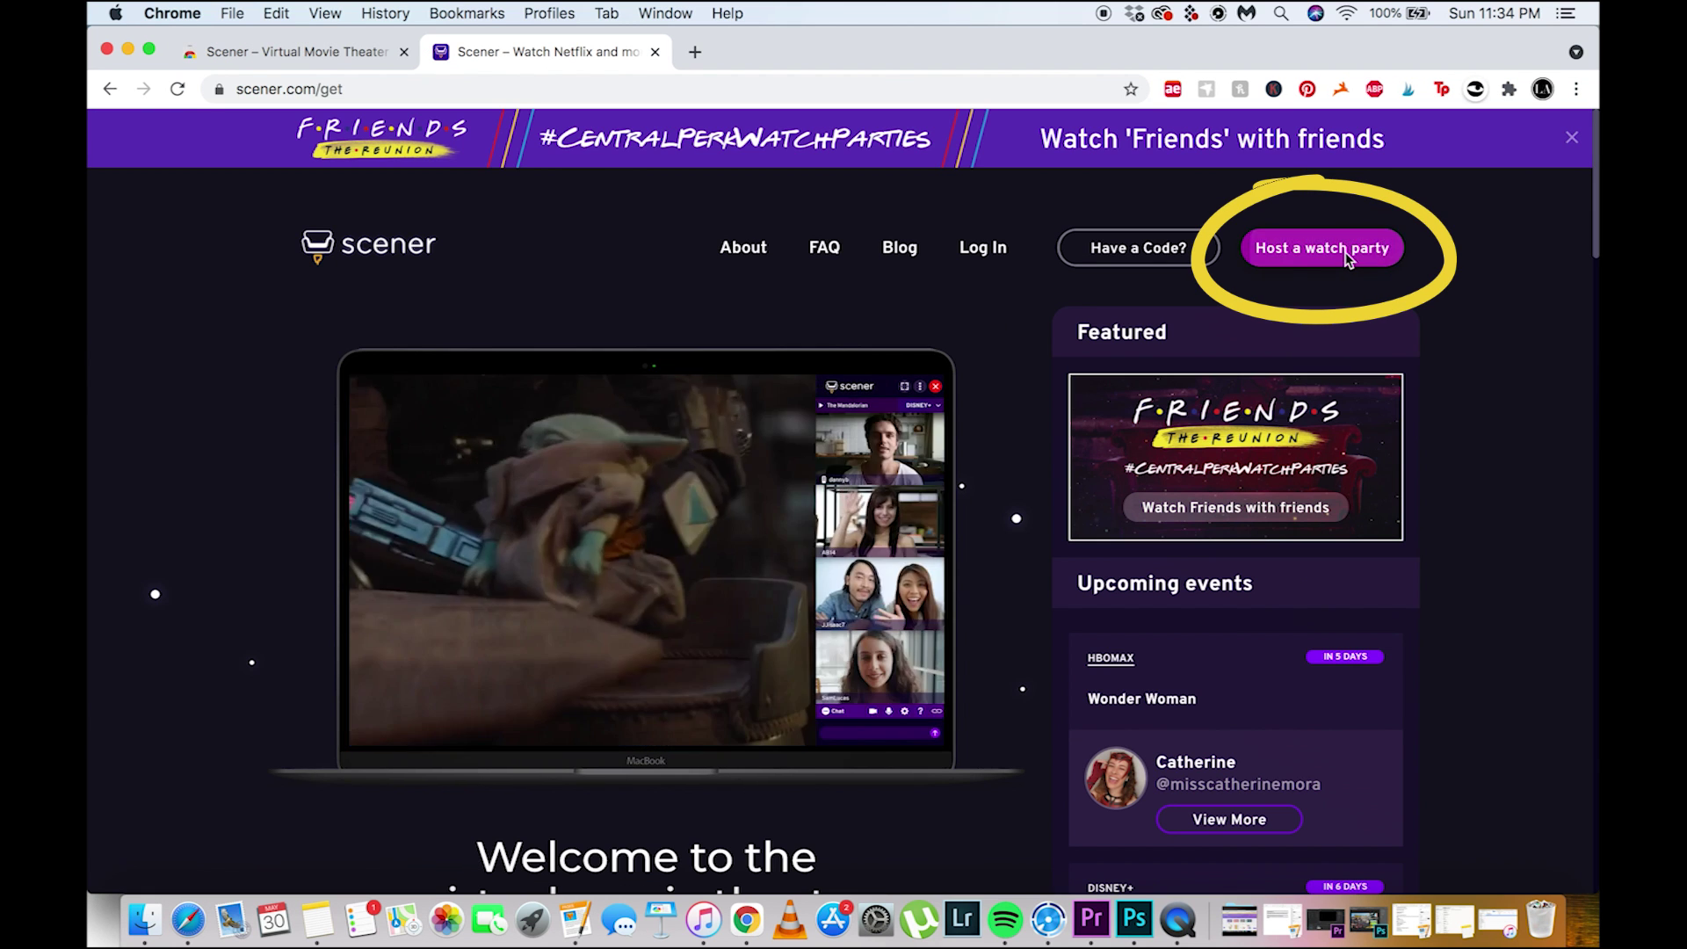
text(Melis)
key(Down)
key(Return)
Enter age 31, a username and password, decline promotional emails, and create the account
click(629, 535)
text(31)
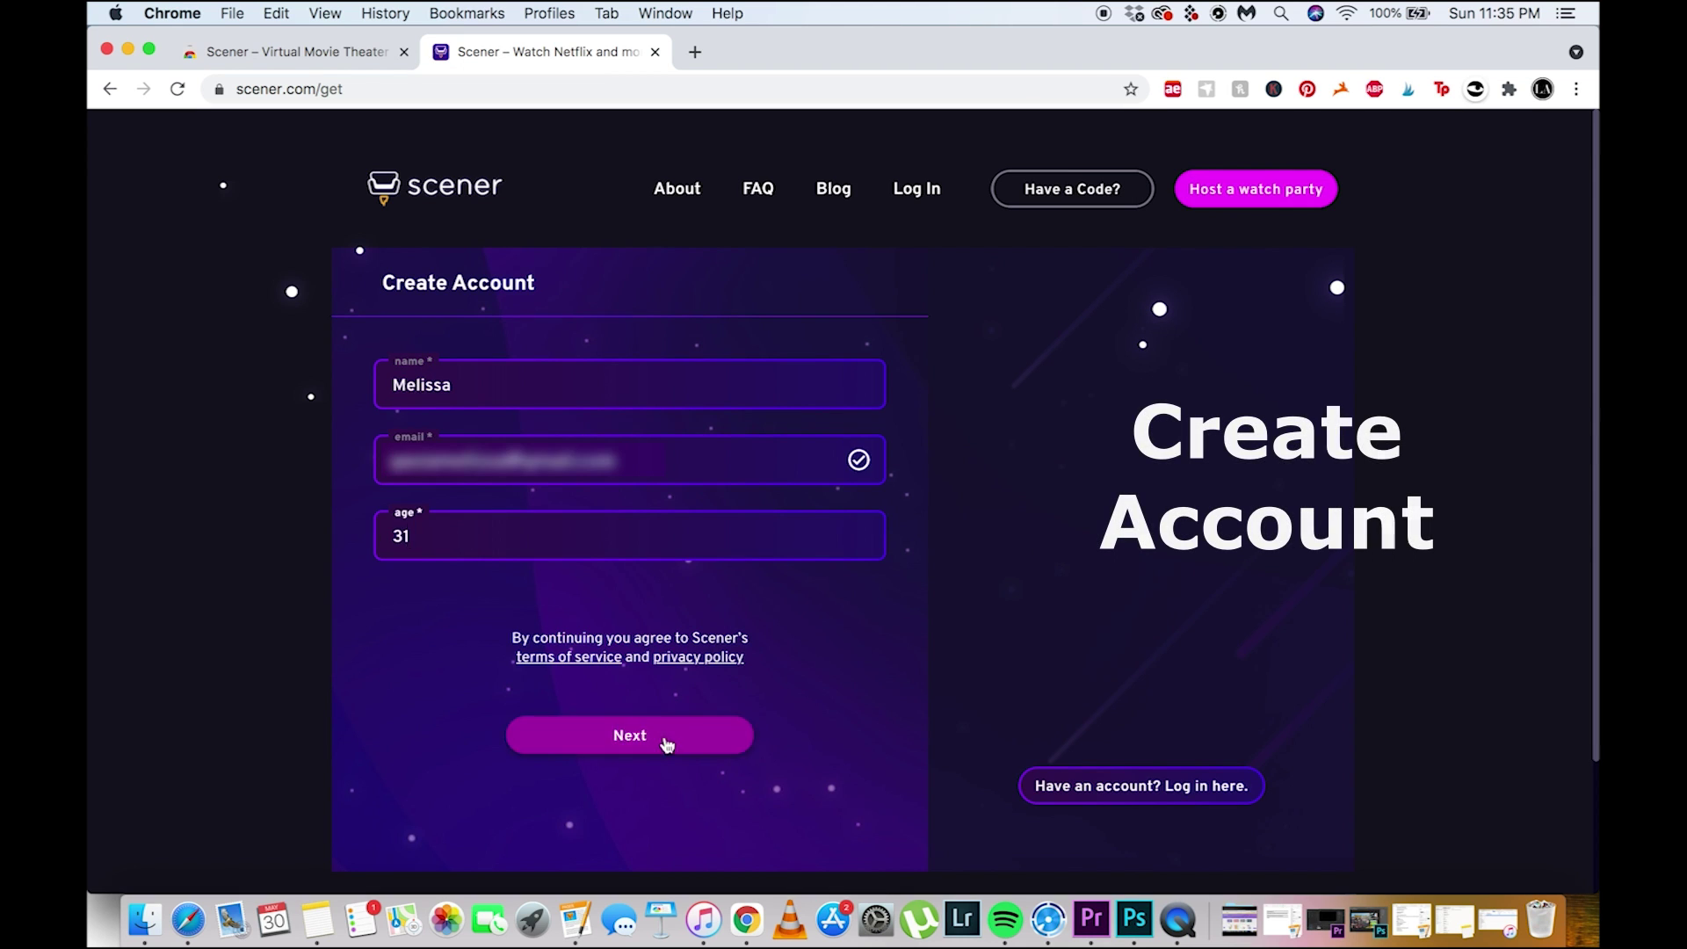
click(667, 745)
click(647, 602)
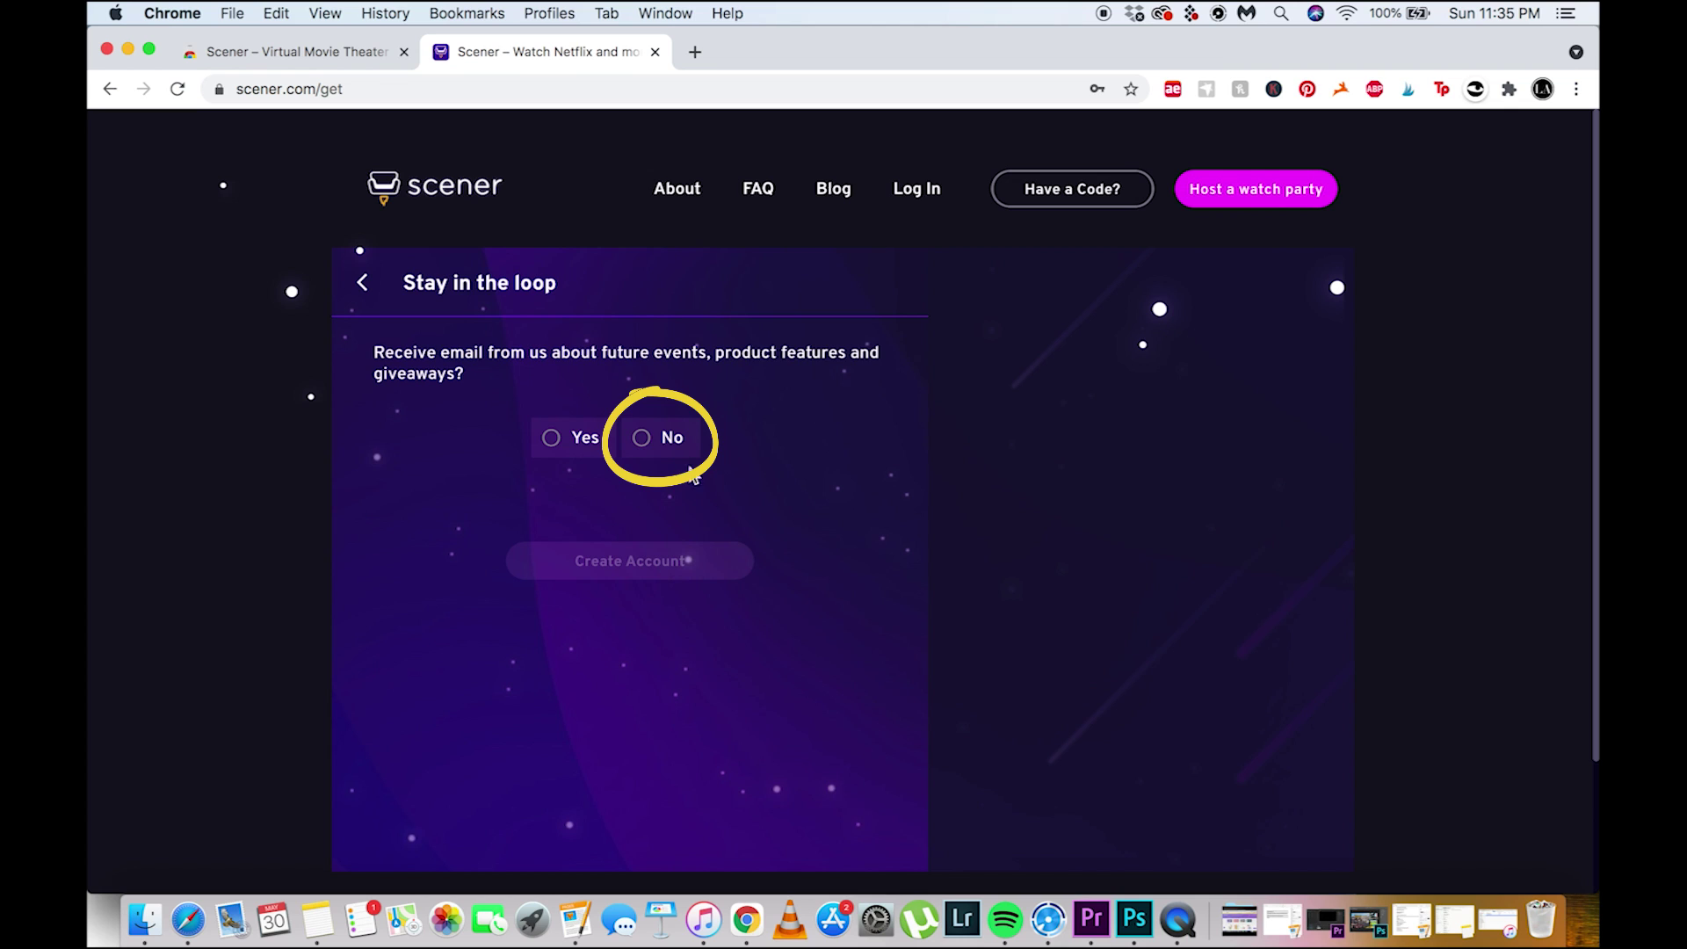
click(648, 439)
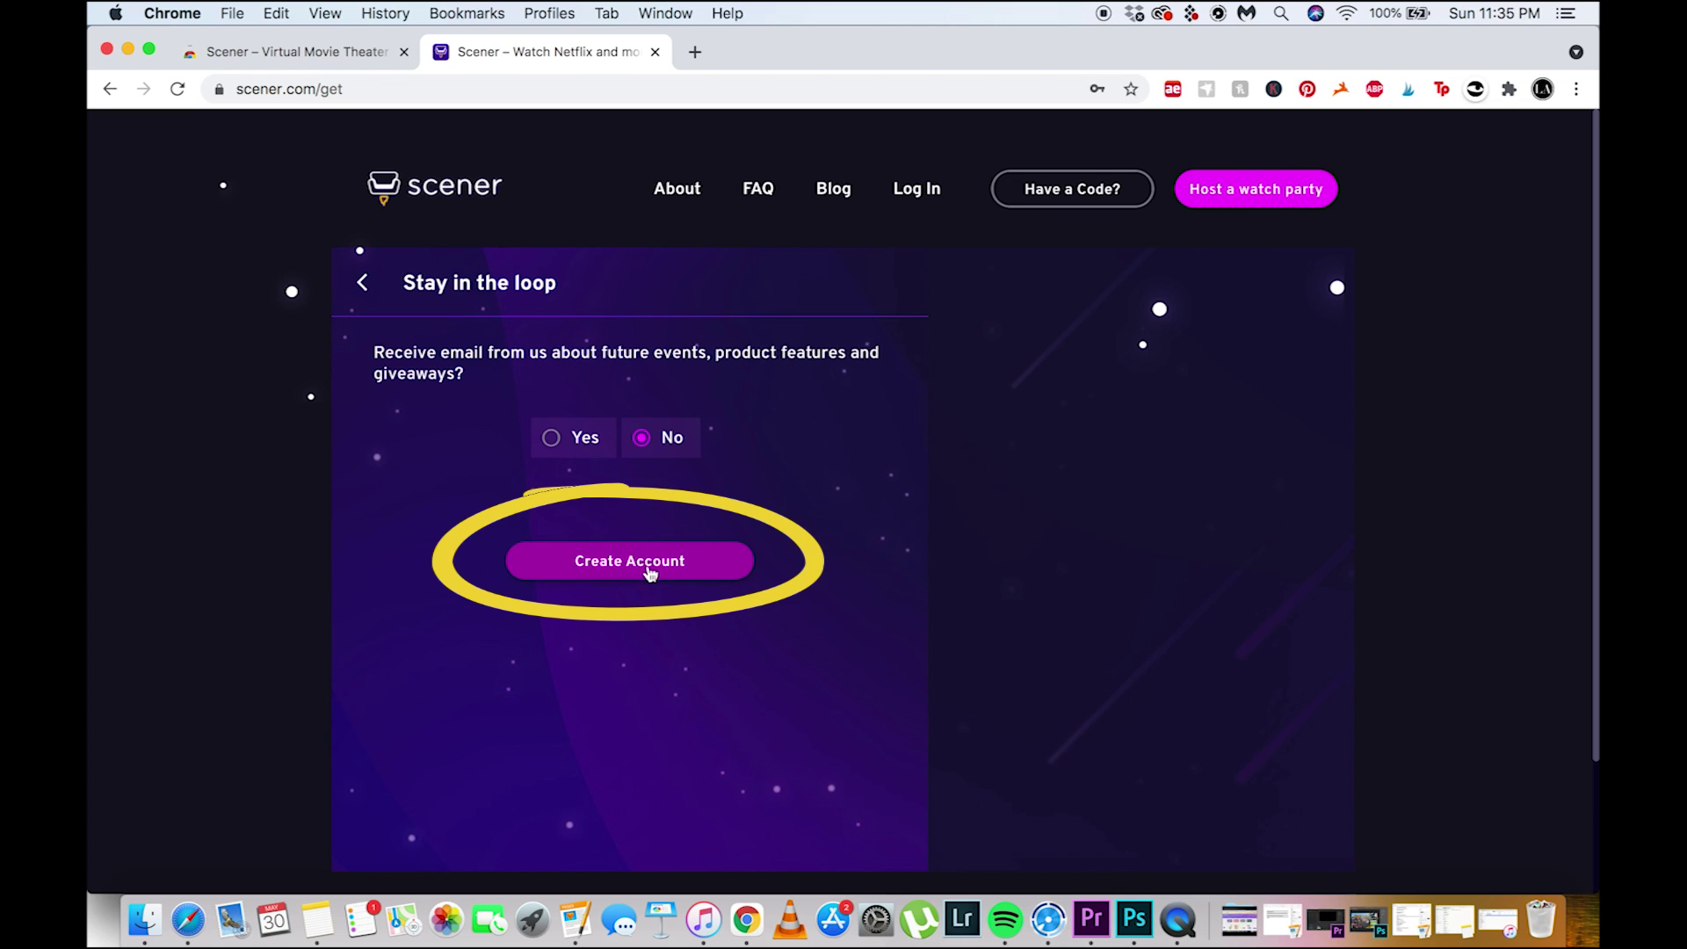
click(649, 572)
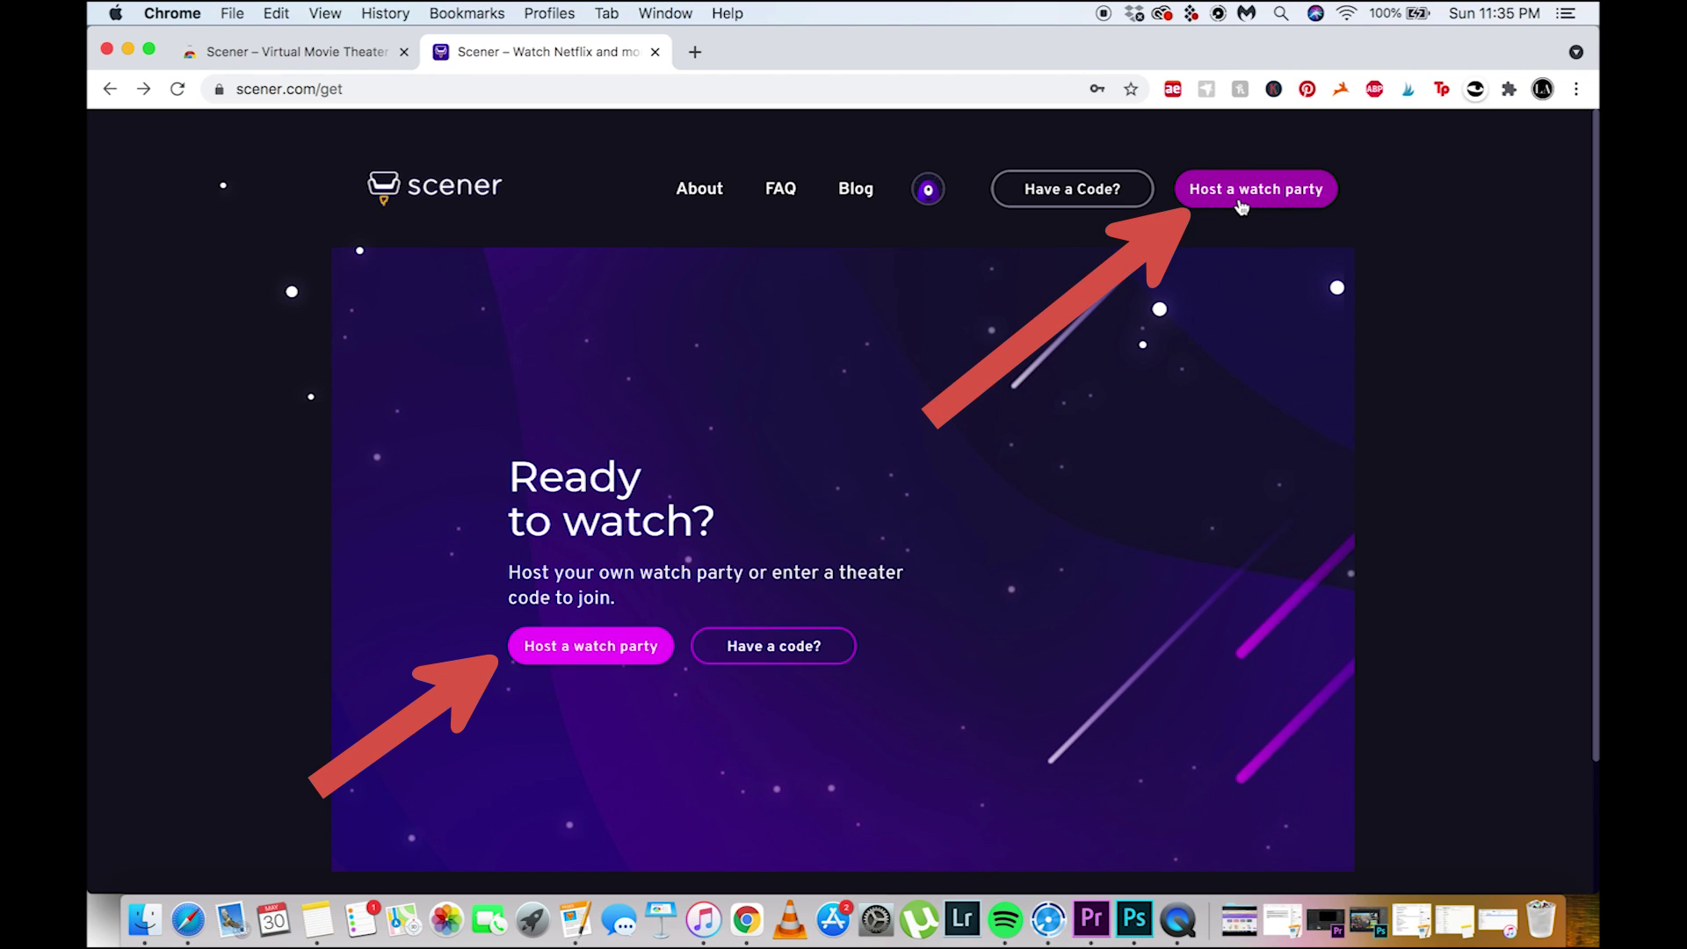
Launch a Room watch party with Host now and show its invite link
click(1276, 204)
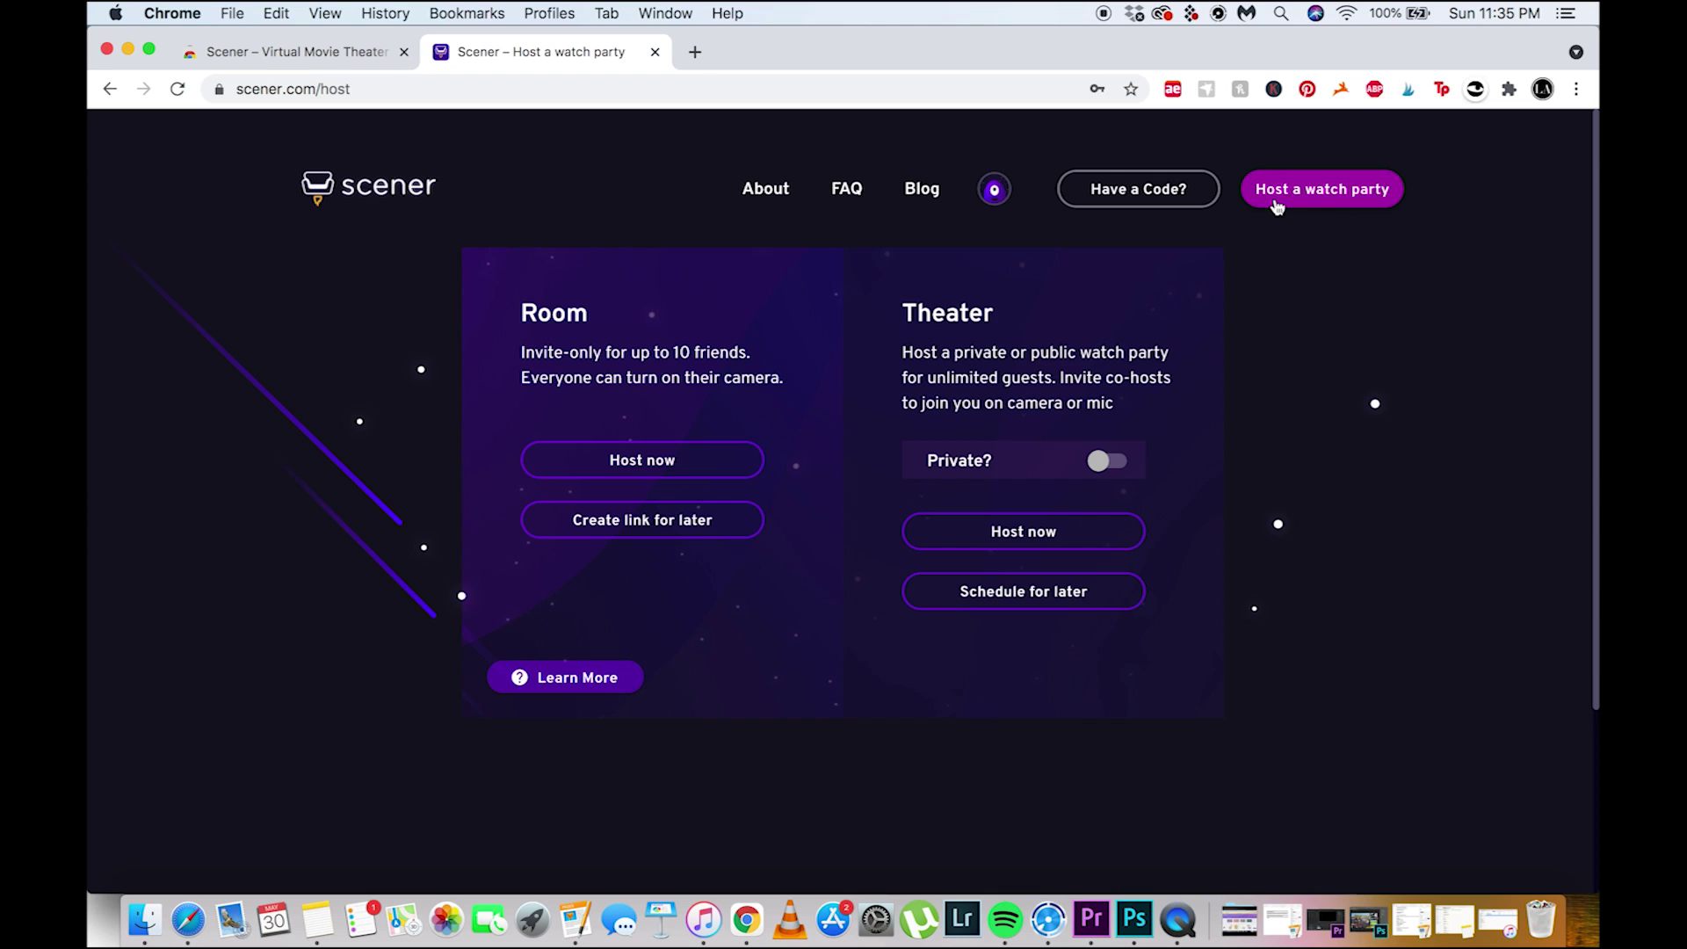
click(691, 469)
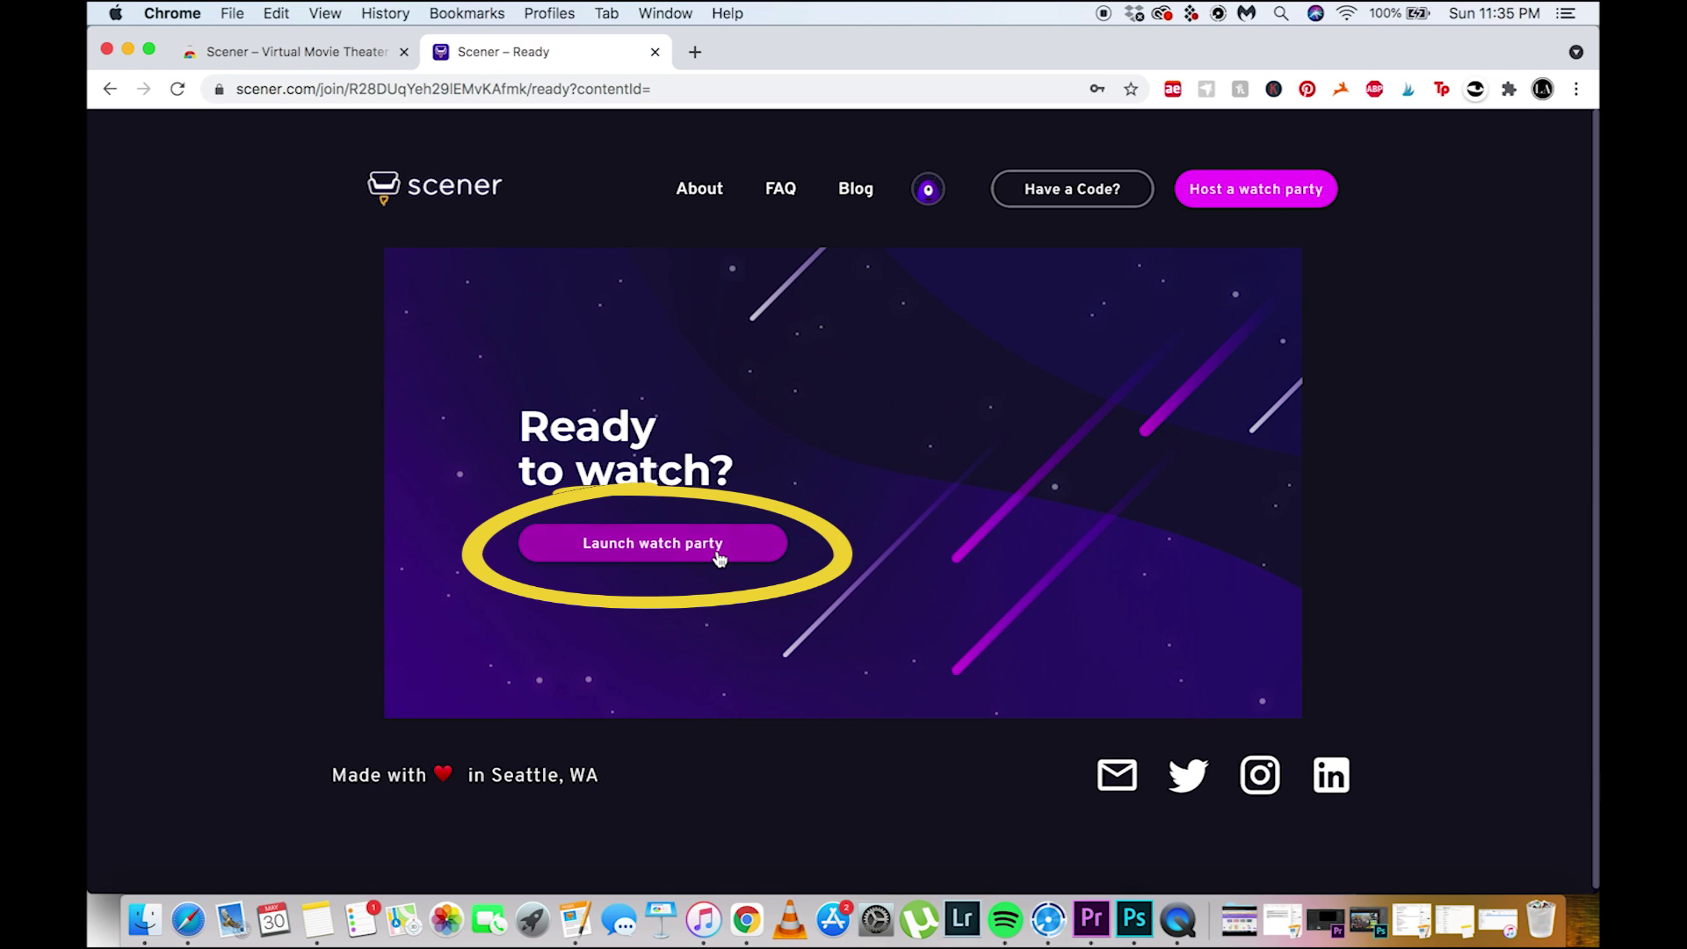
click(718, 554)
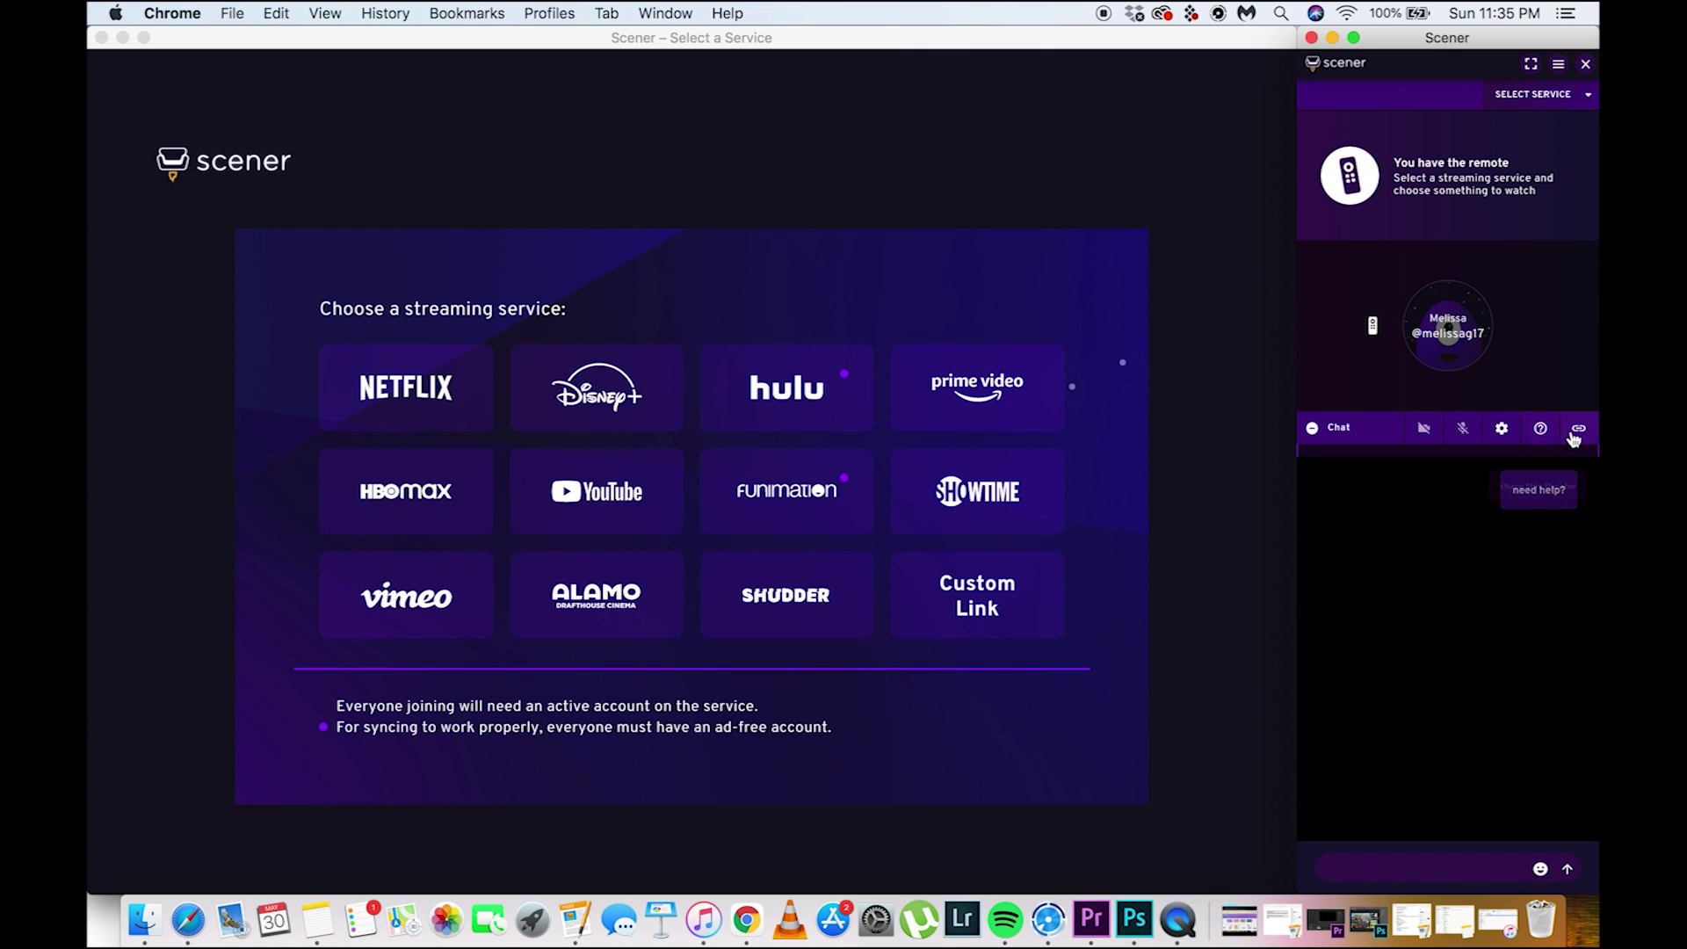
click(1579, 432)
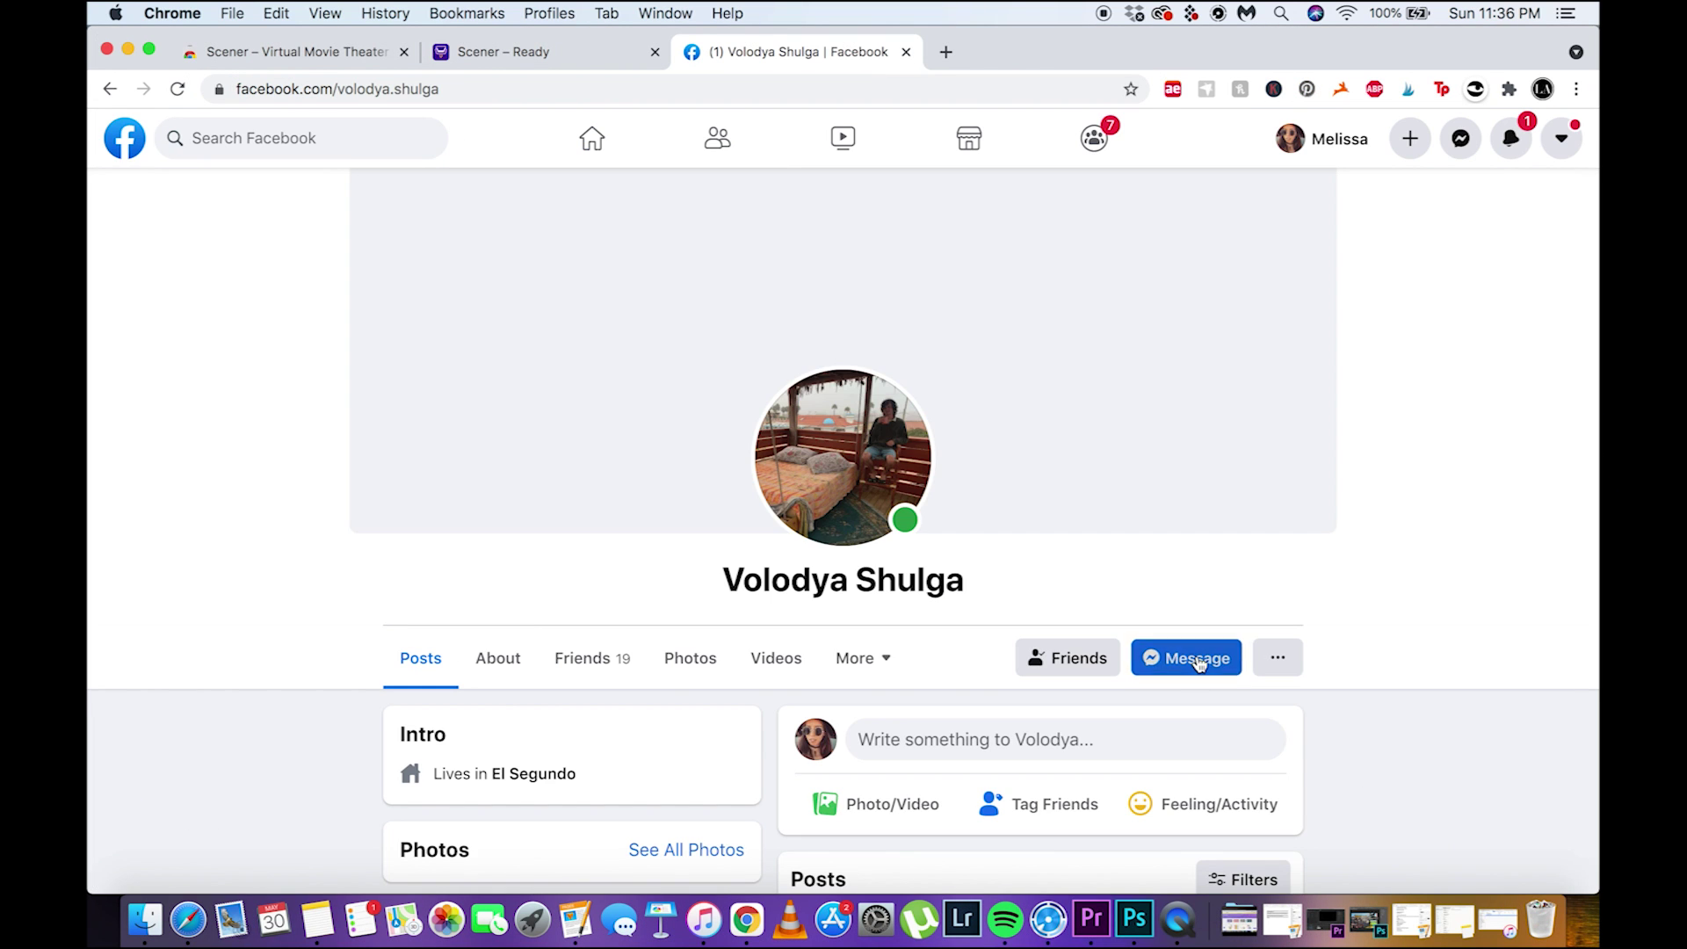
Message the friend on Facebook and send the pasted Scener invite link
click(1197, 661)
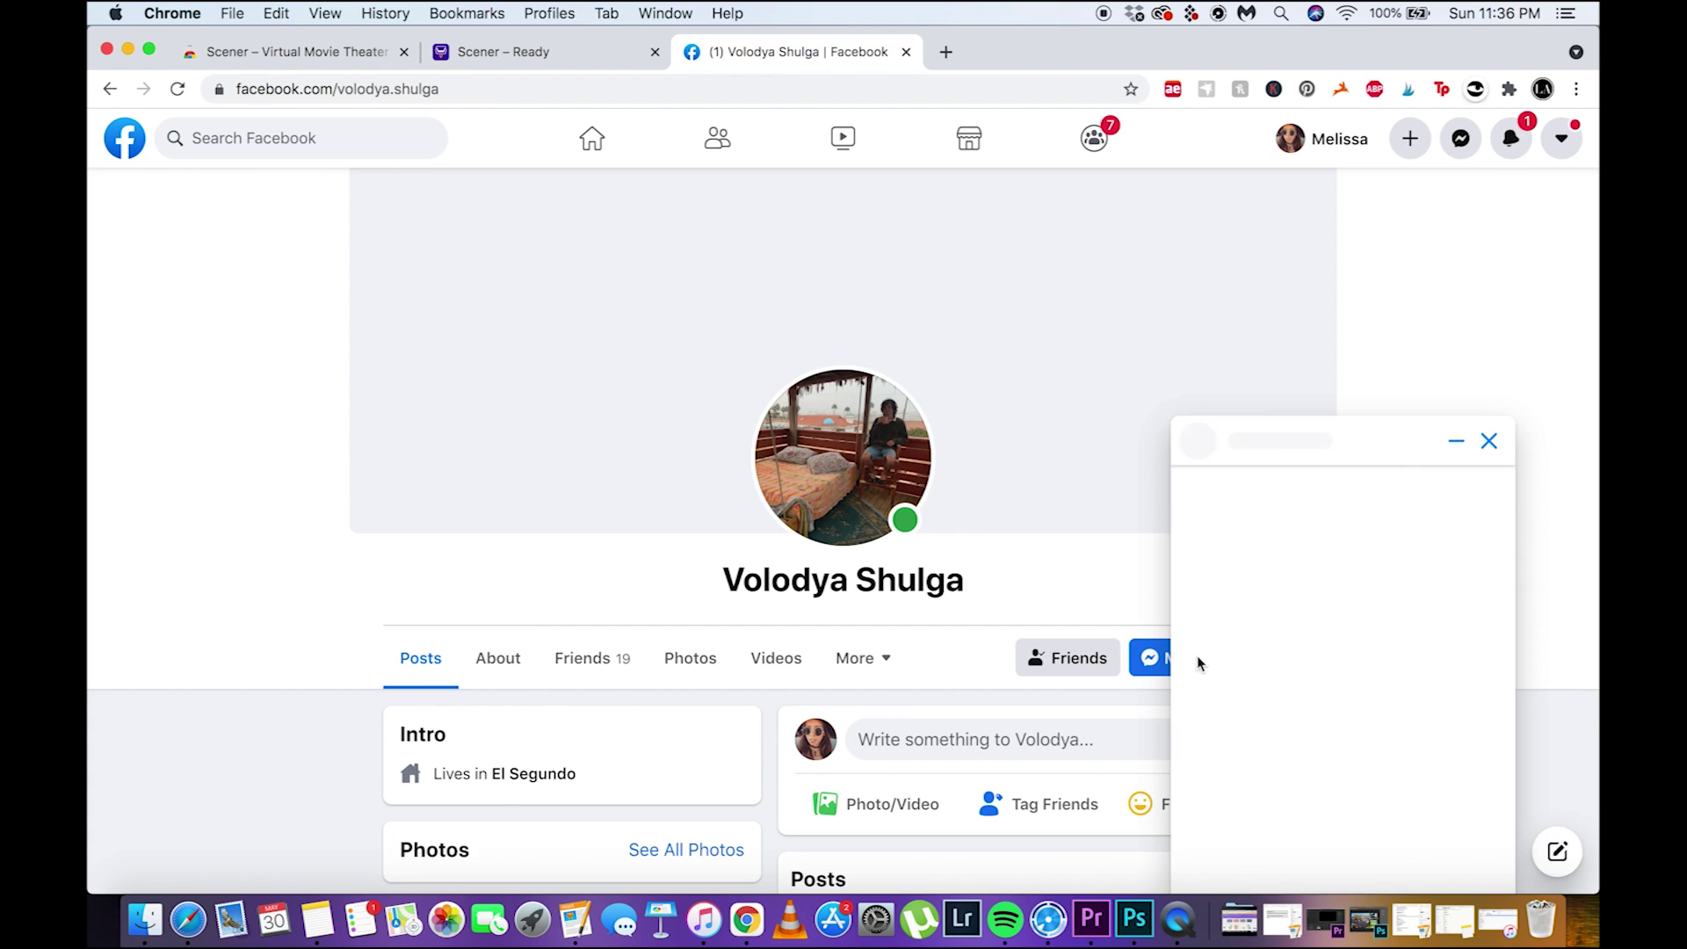
click(1347, 849)
key(super+v)
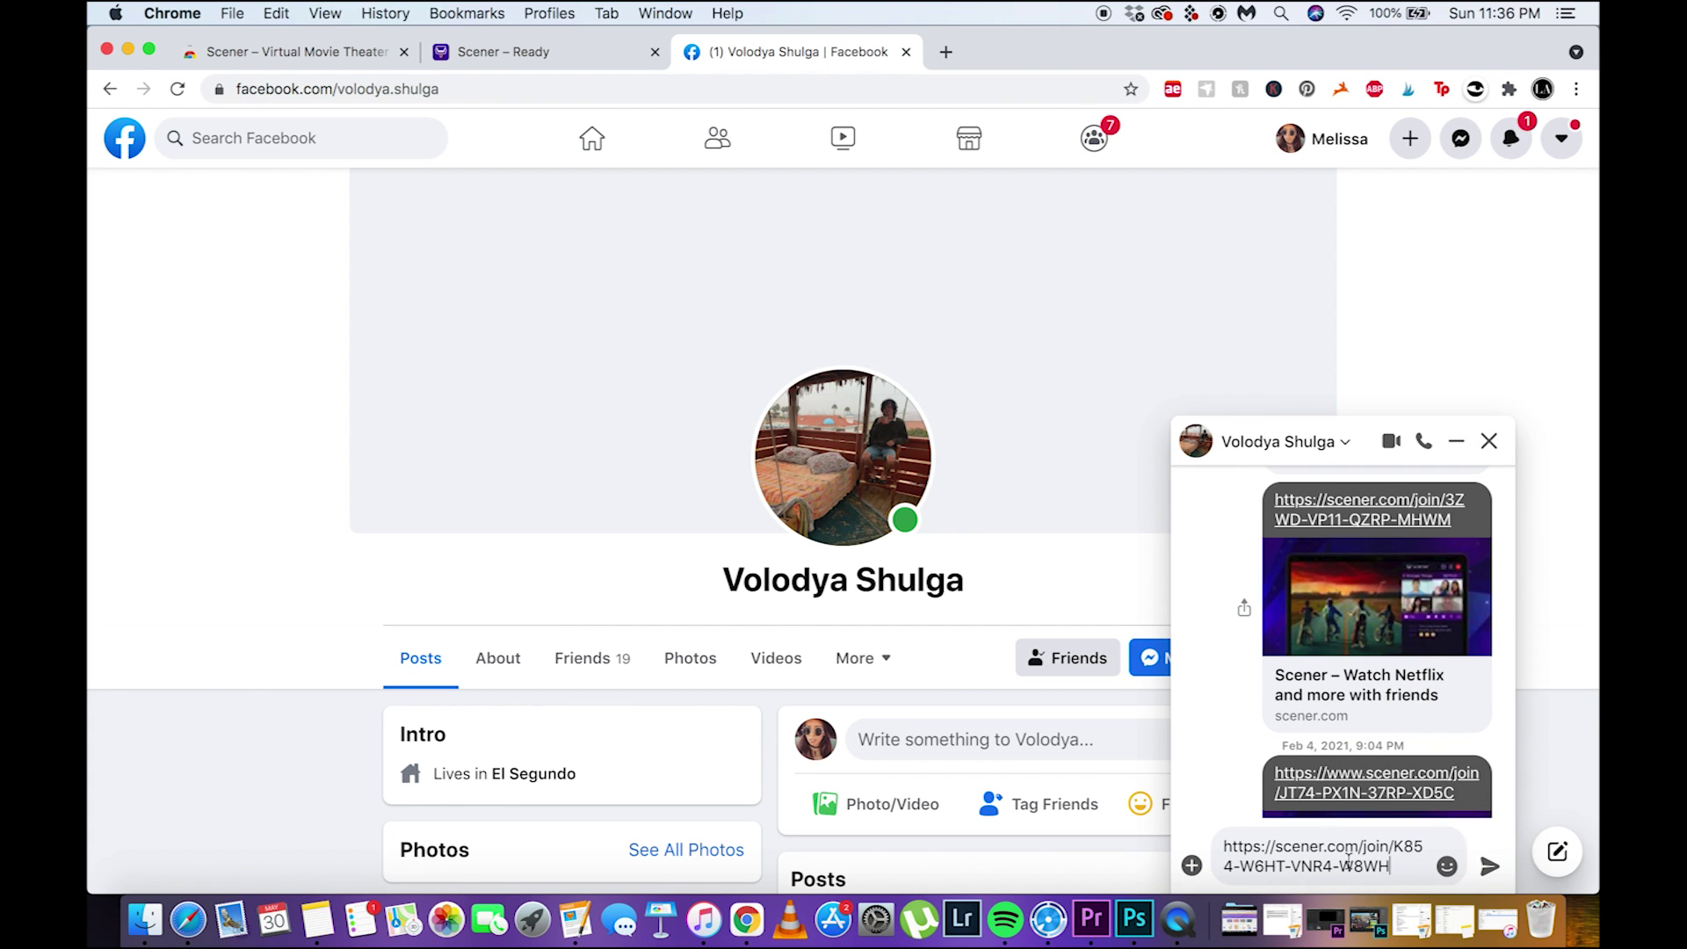
key(Return)
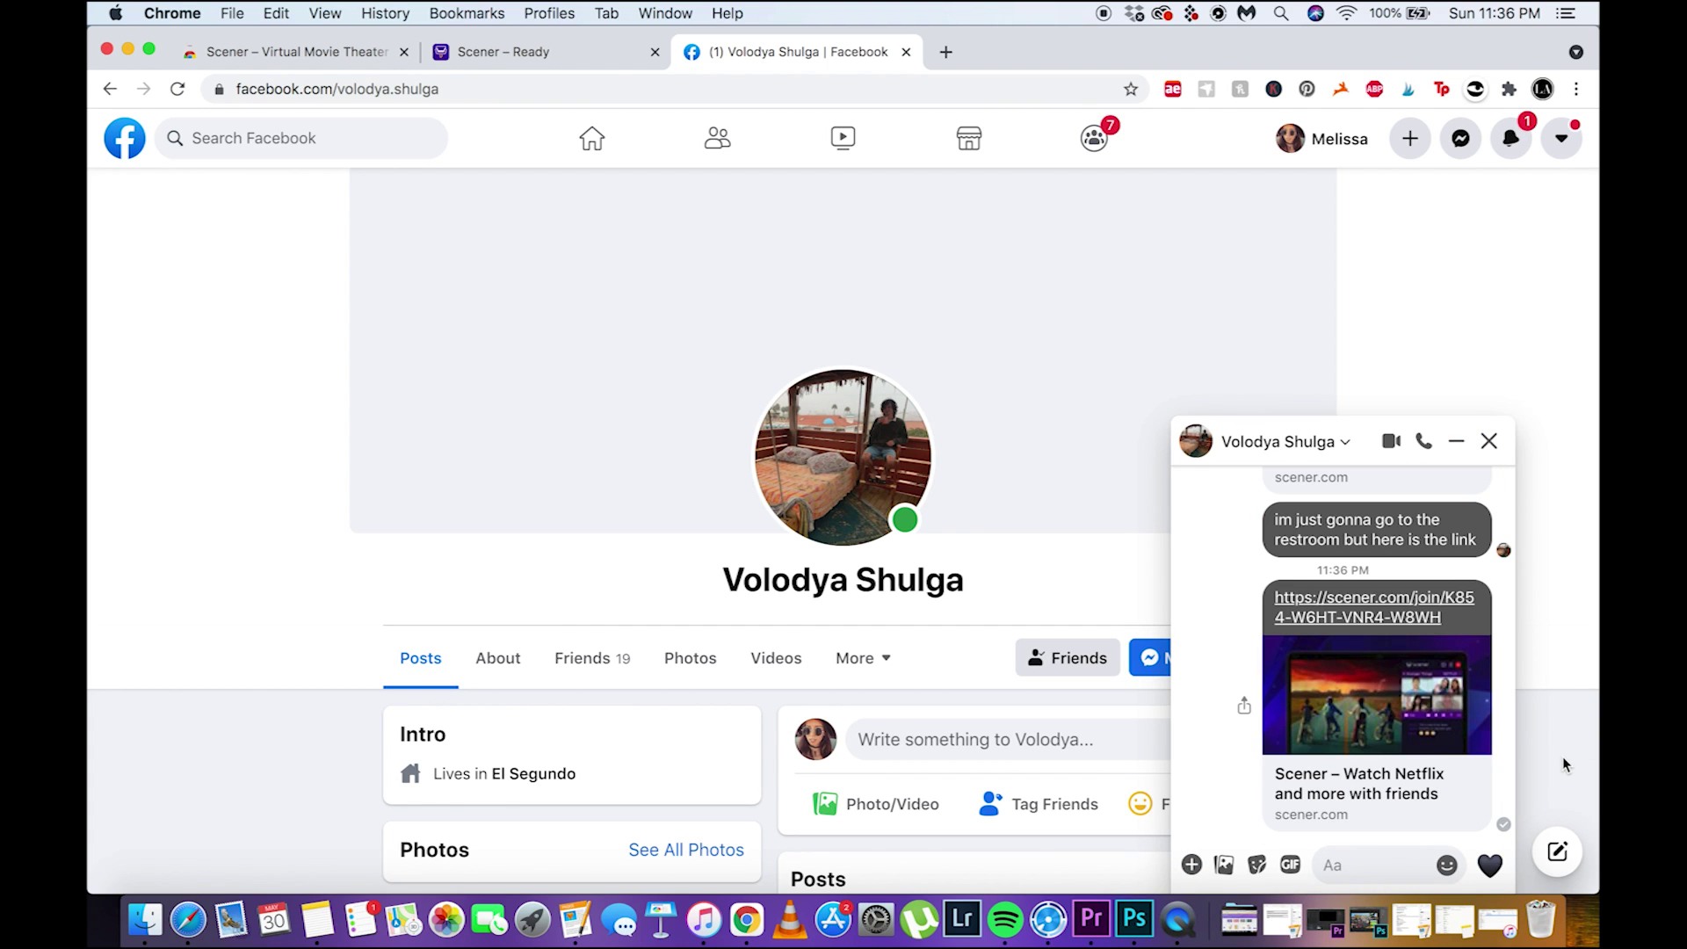
Return to the Scener window and enable both camera and microphone in Camera Setup
click(127, 50)
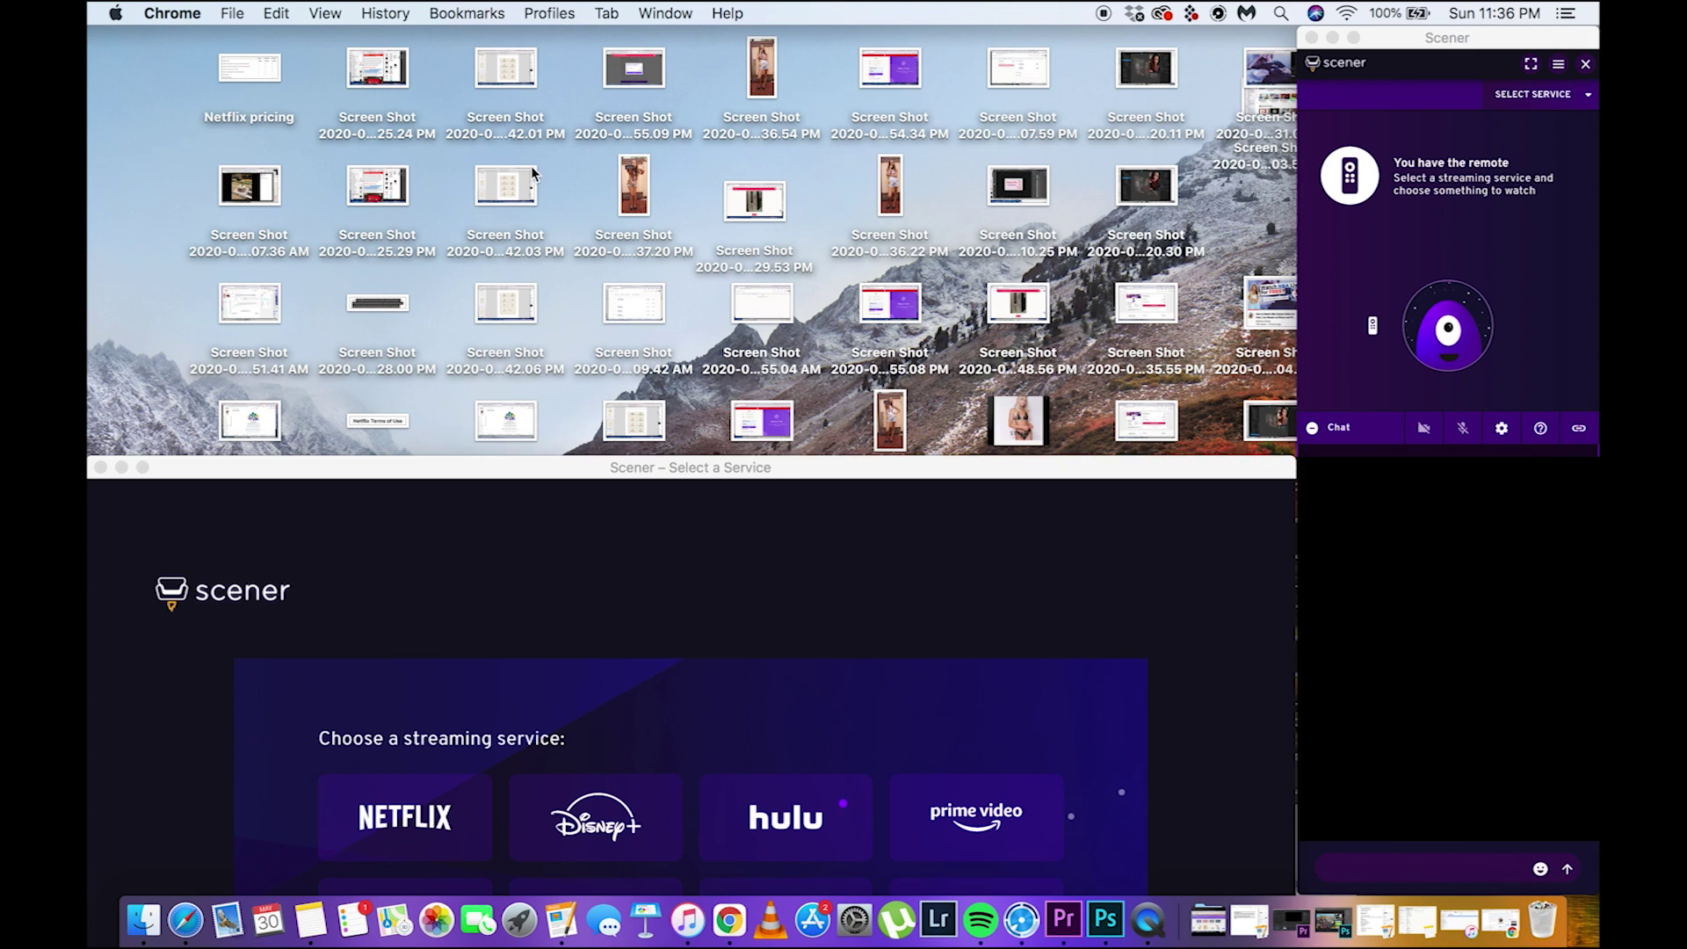
double_click(633, 468)
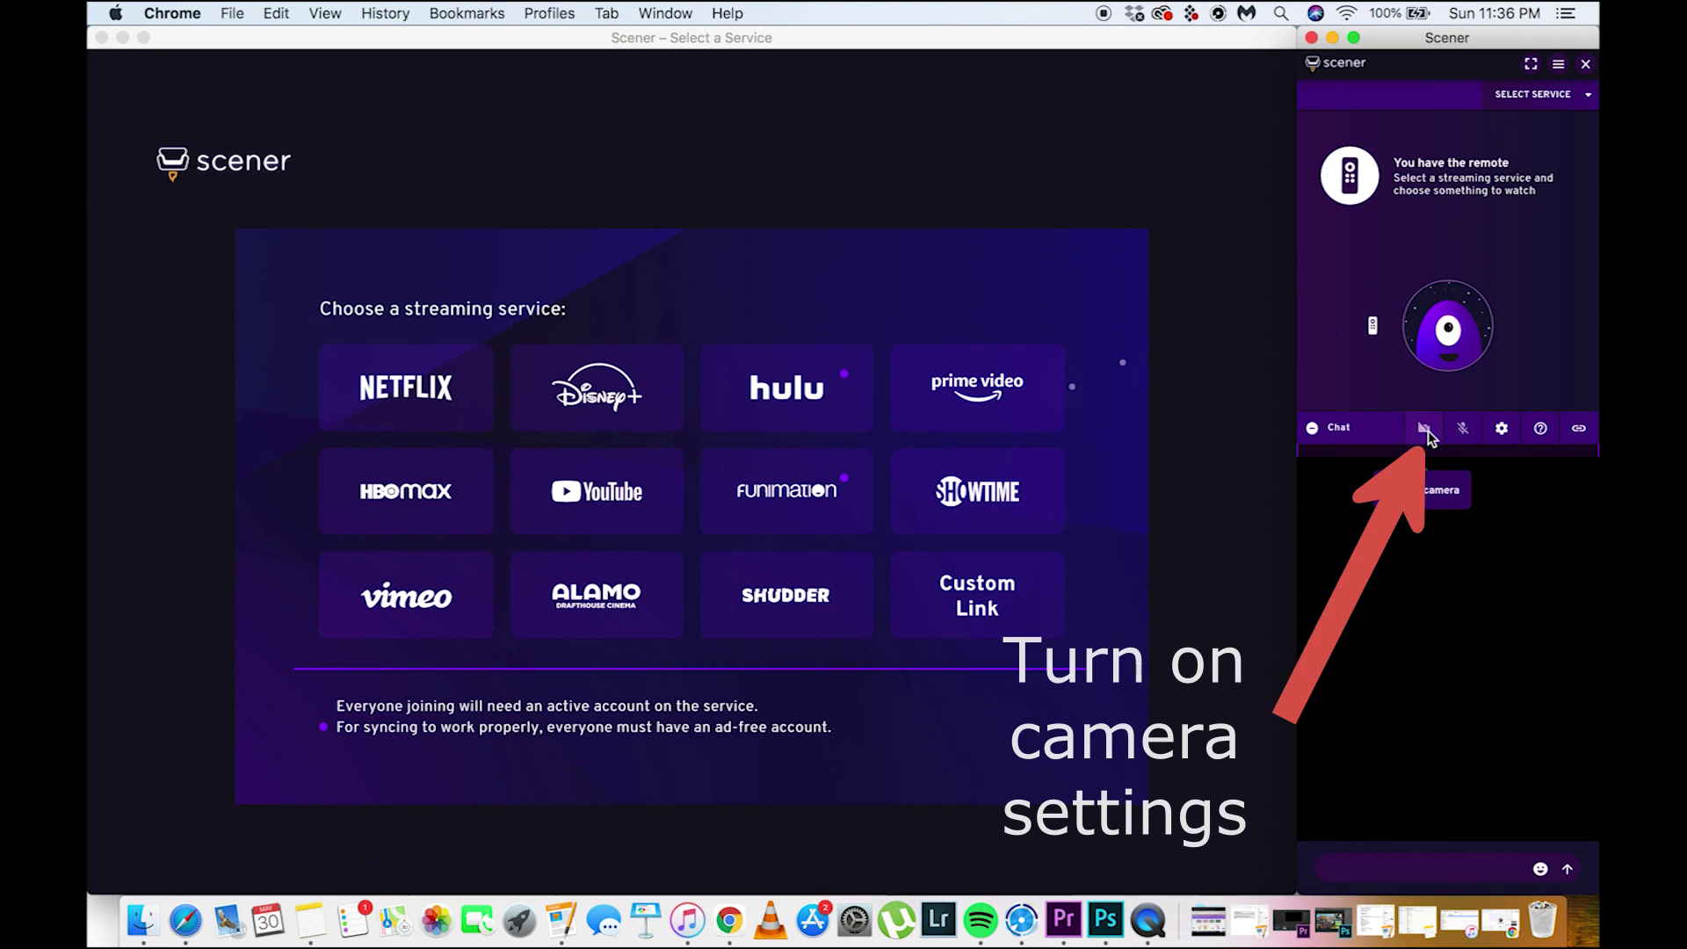
click(1425, 429)
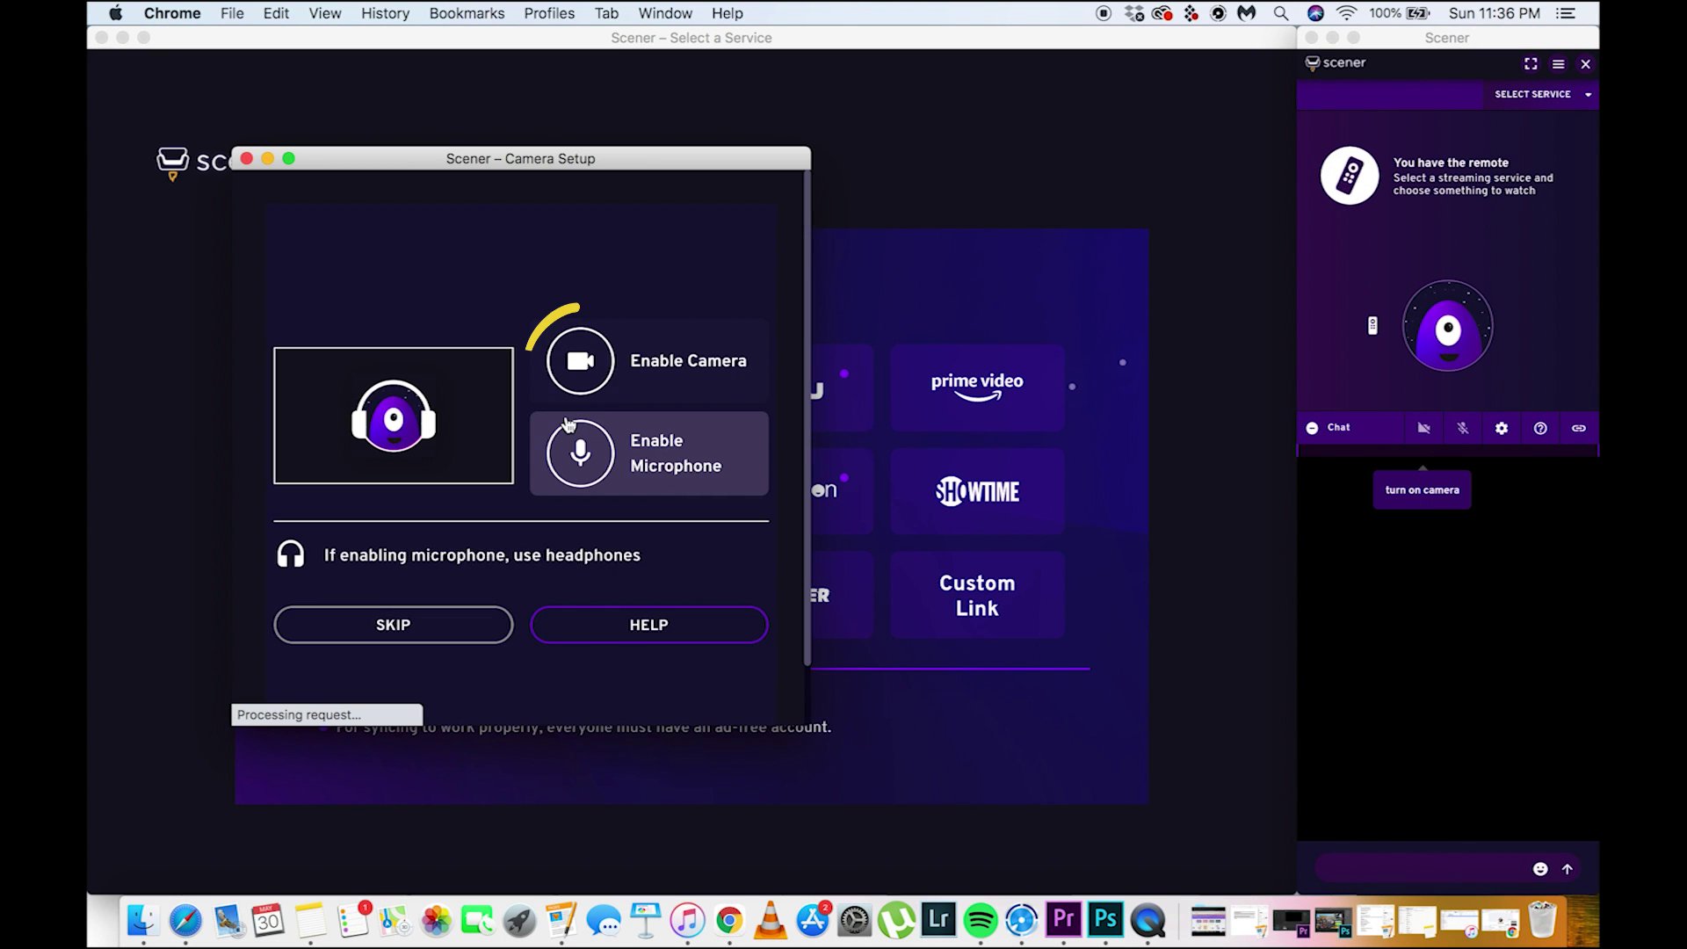
click(587, 369)
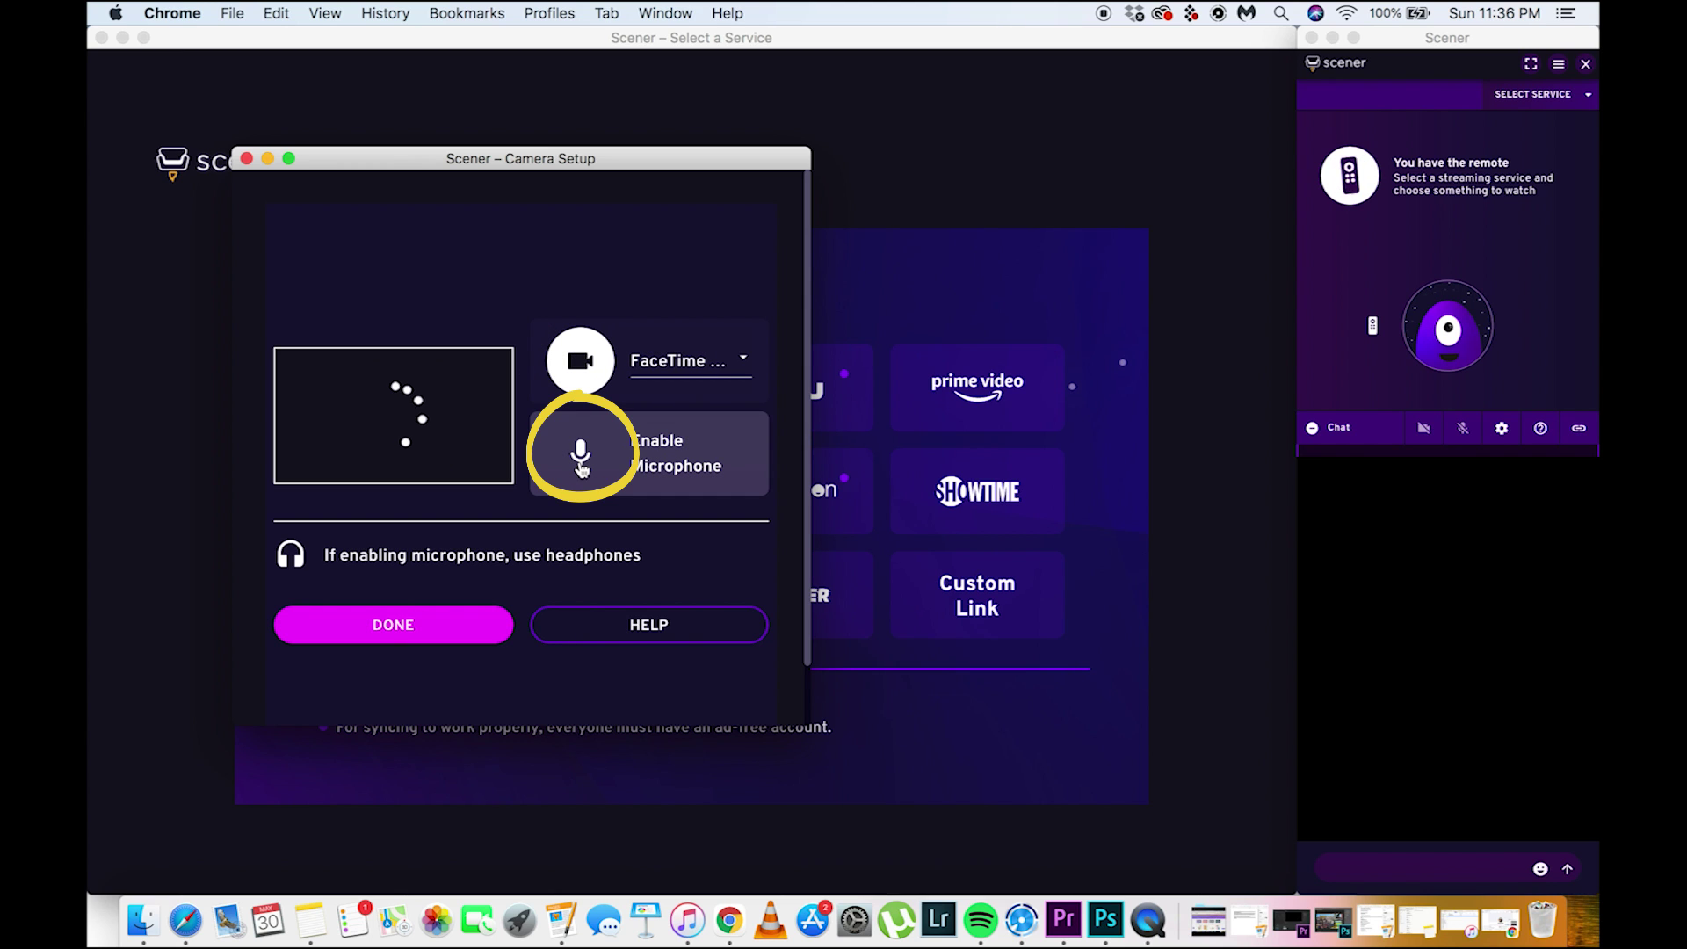
click(583, 459)
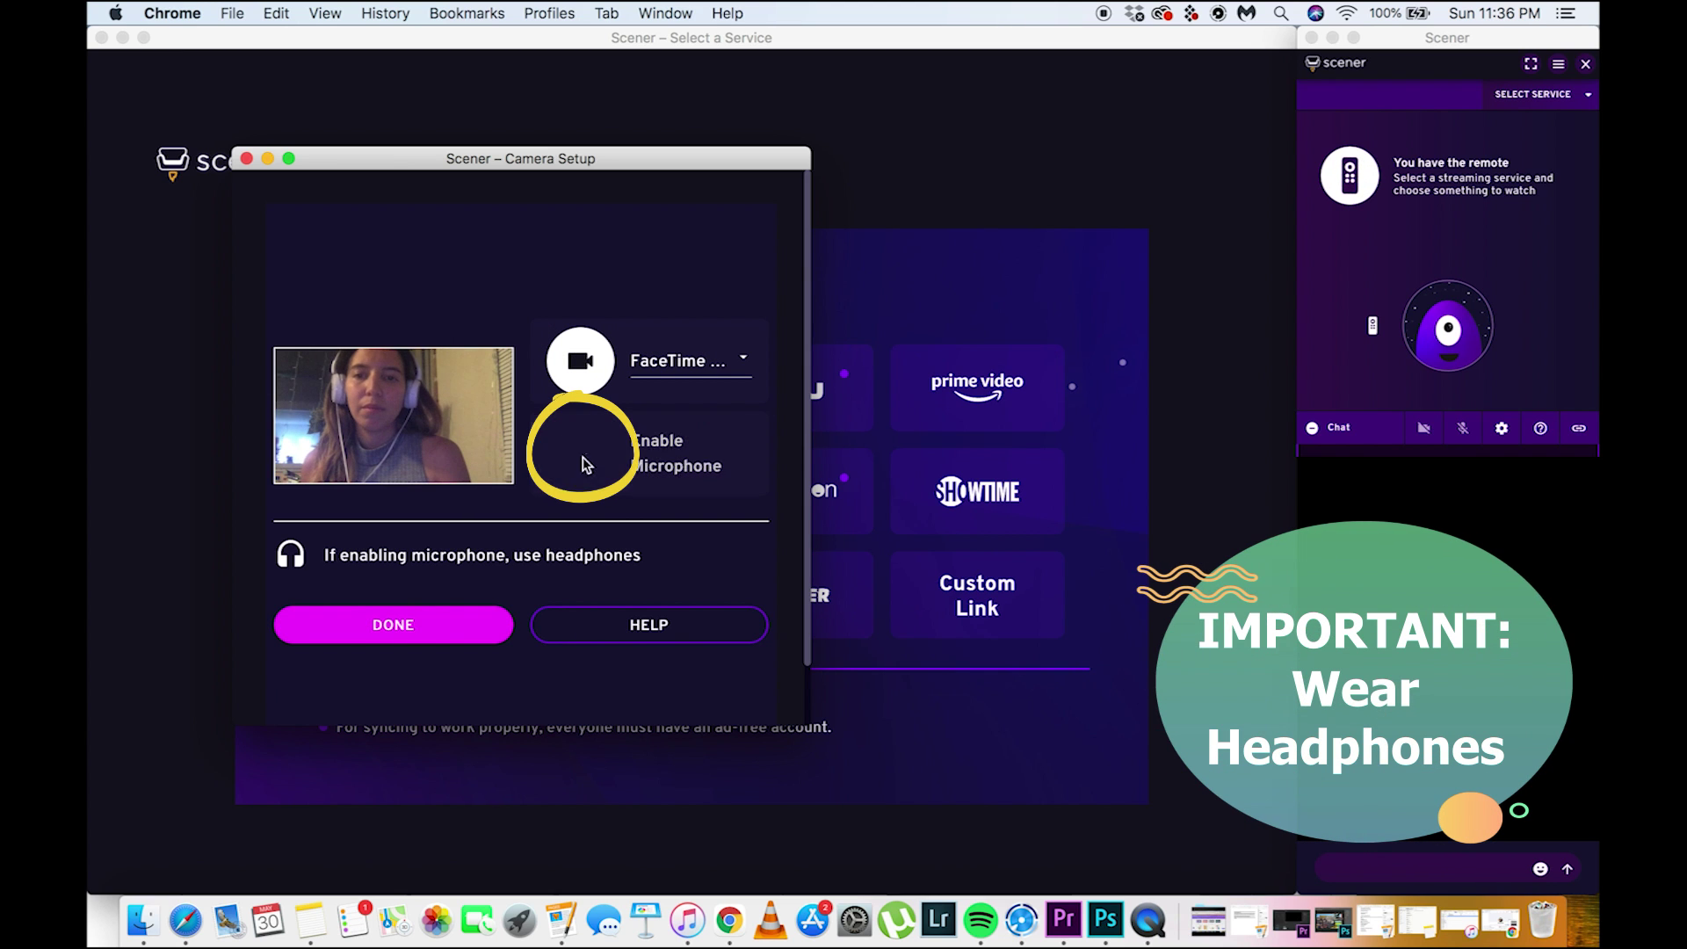
click(434, 628)
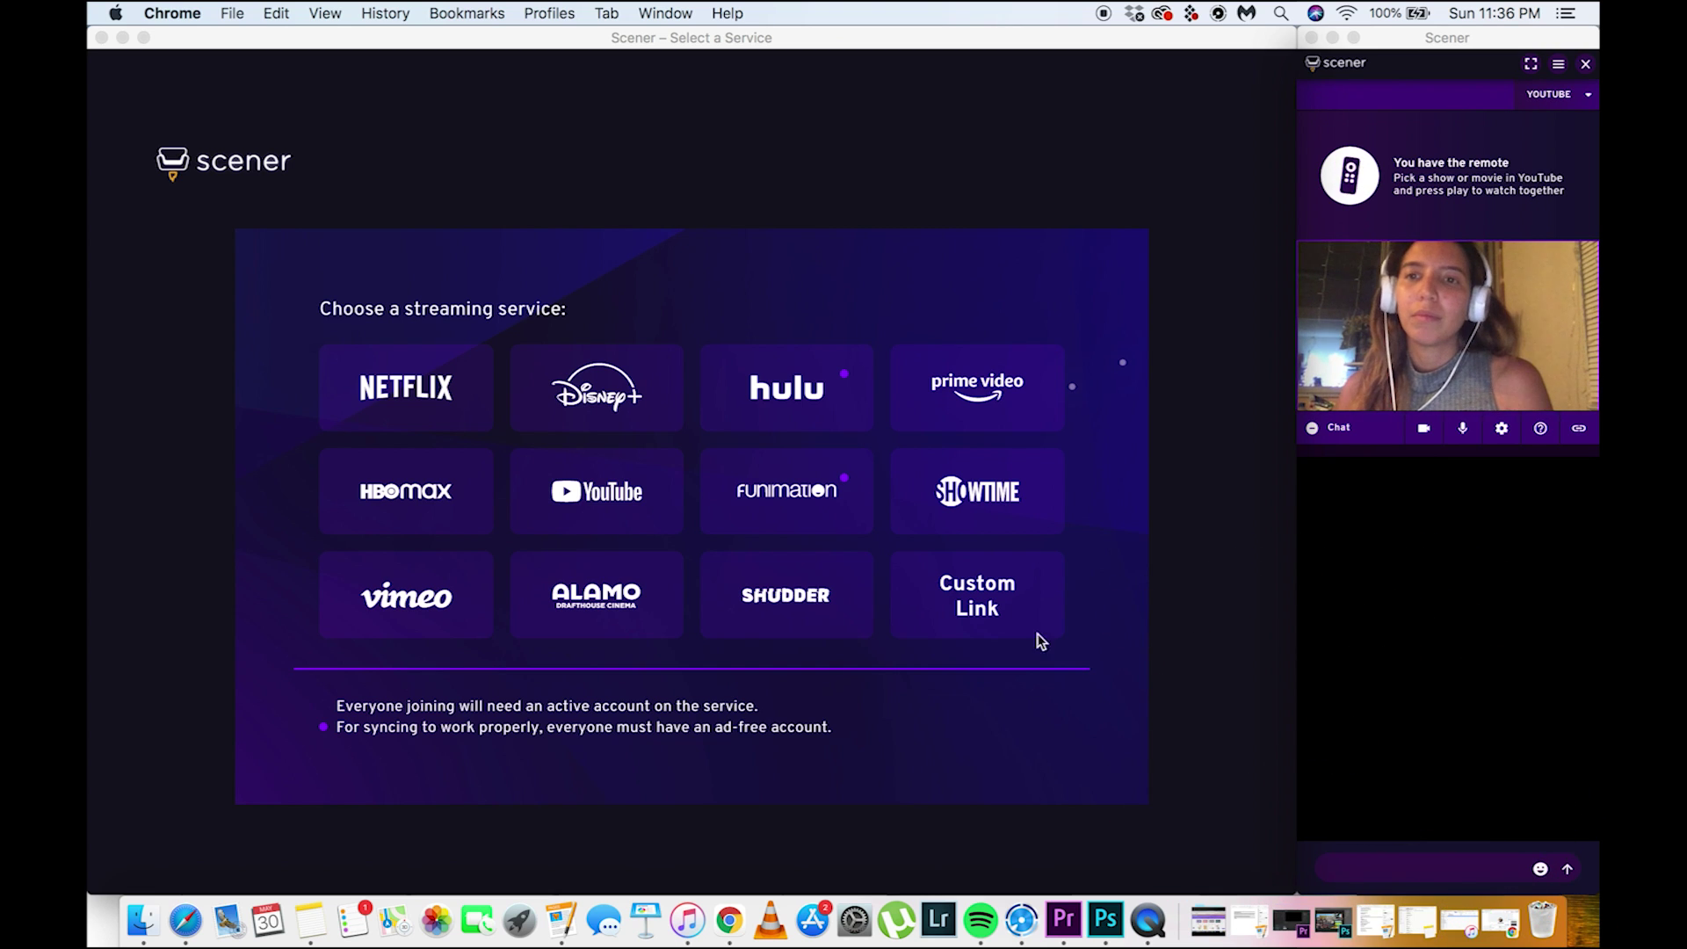
Pick YouTube as the streaming service and allow Scener's YouTube permissions
click(595, 500)
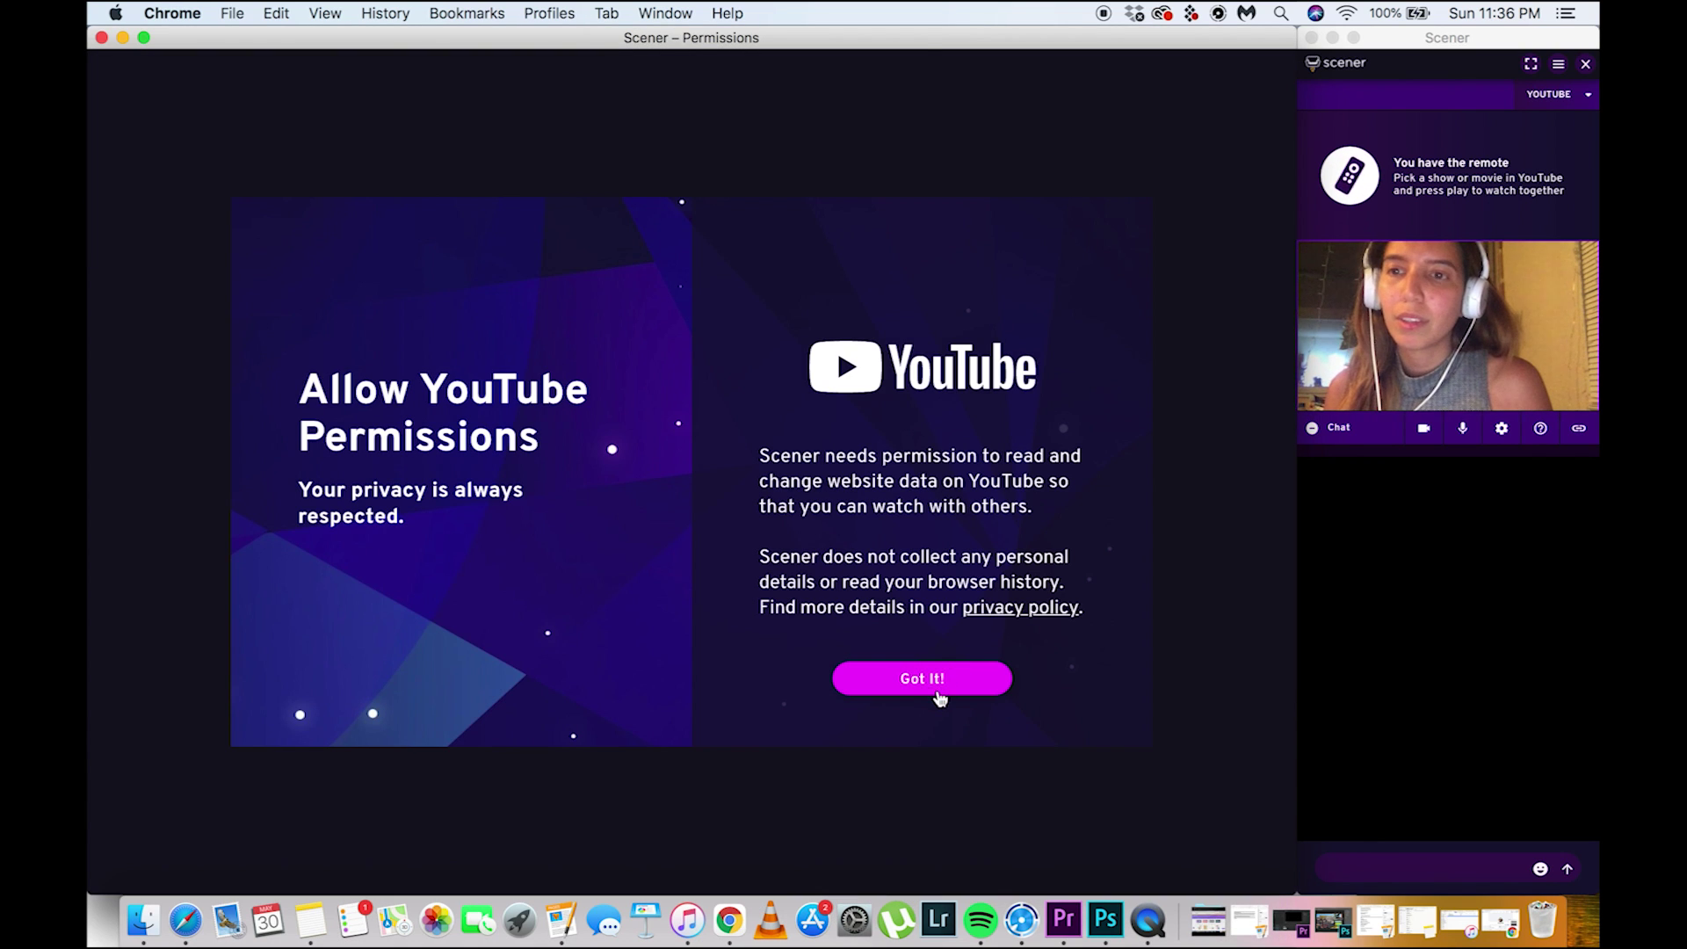
click(939, 697)
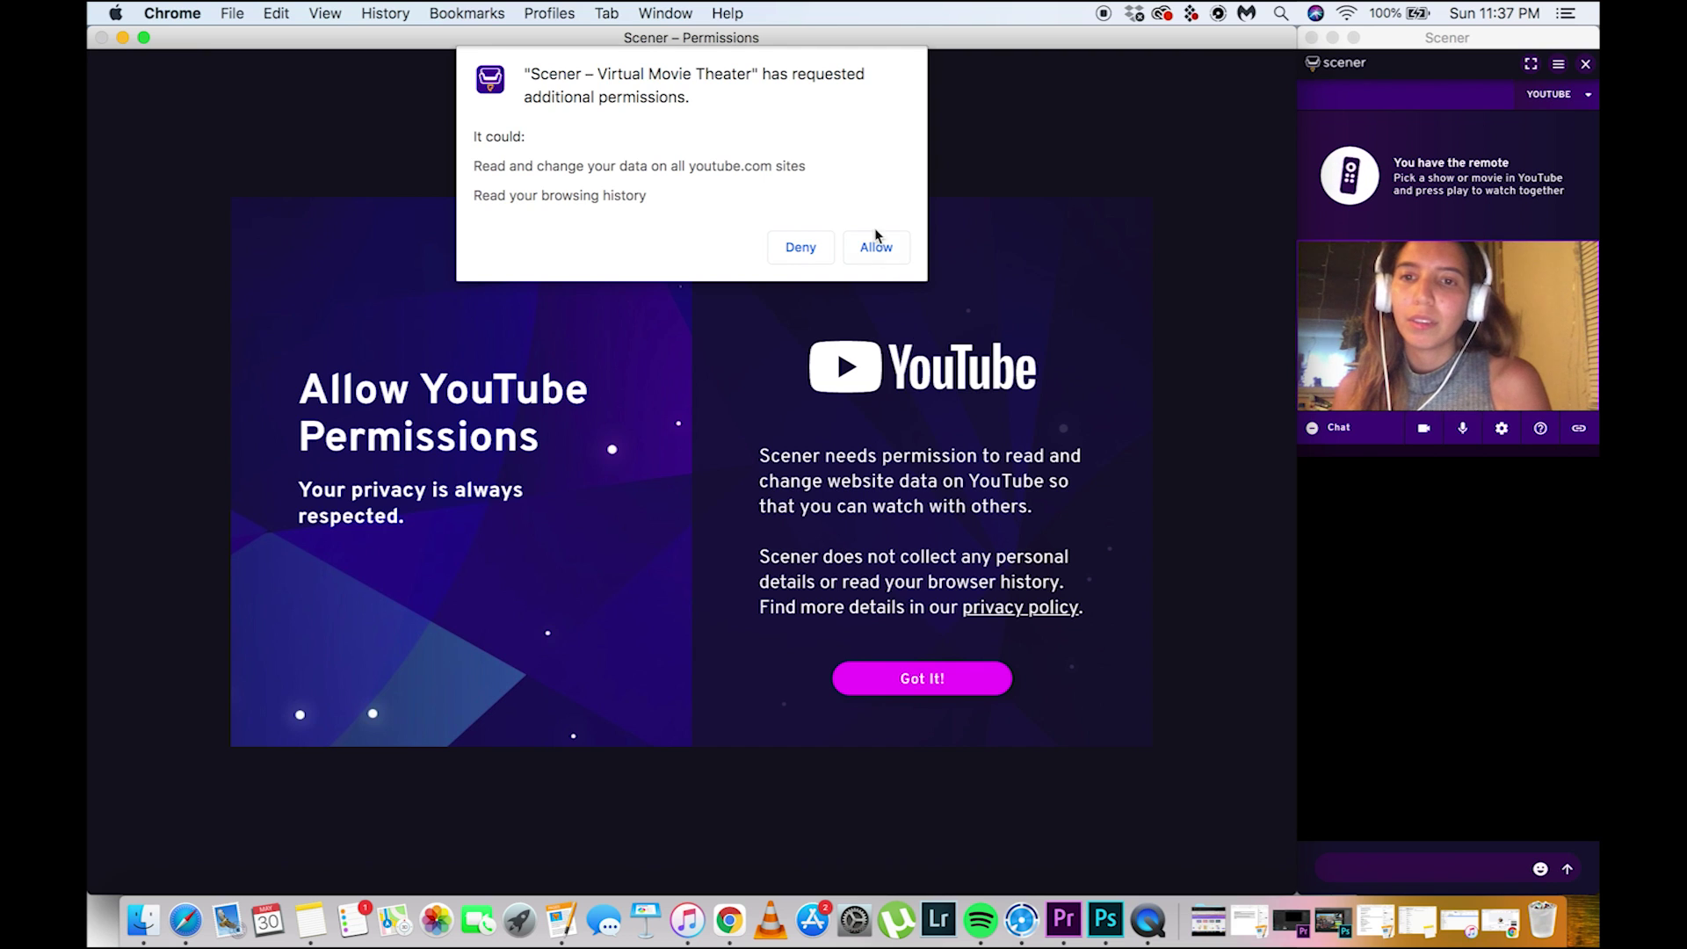
click(874, 248)
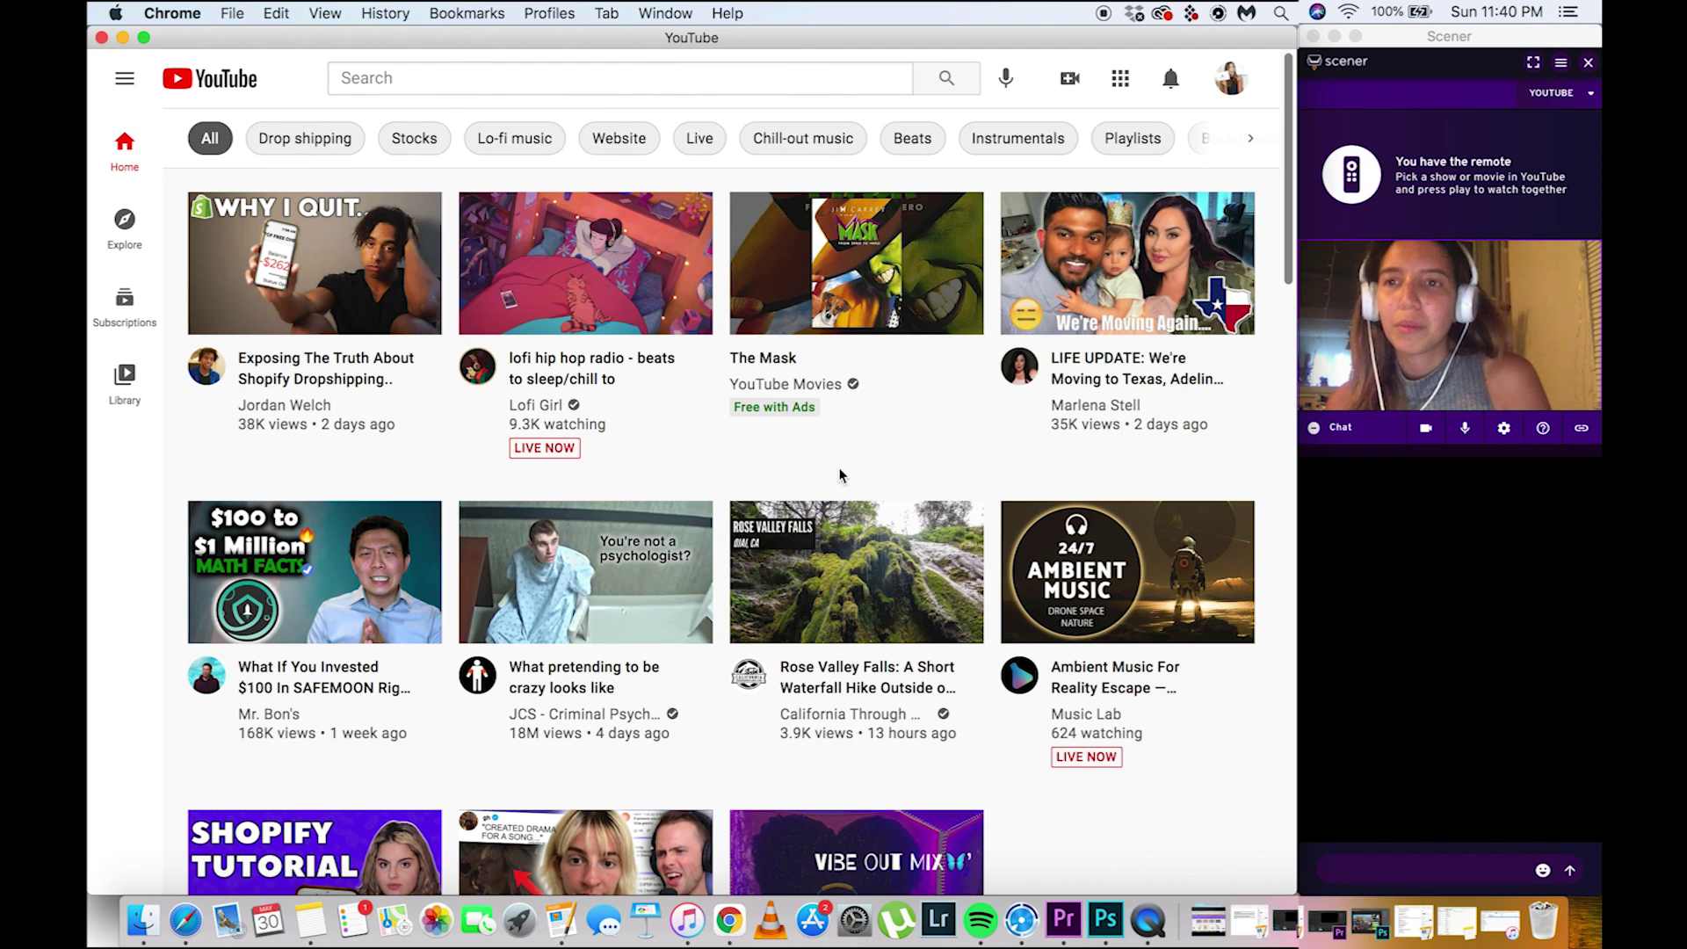
Go through Explore > Movies & Shows > Free to watch and open The Truman Show
mouse_move(191, 282)
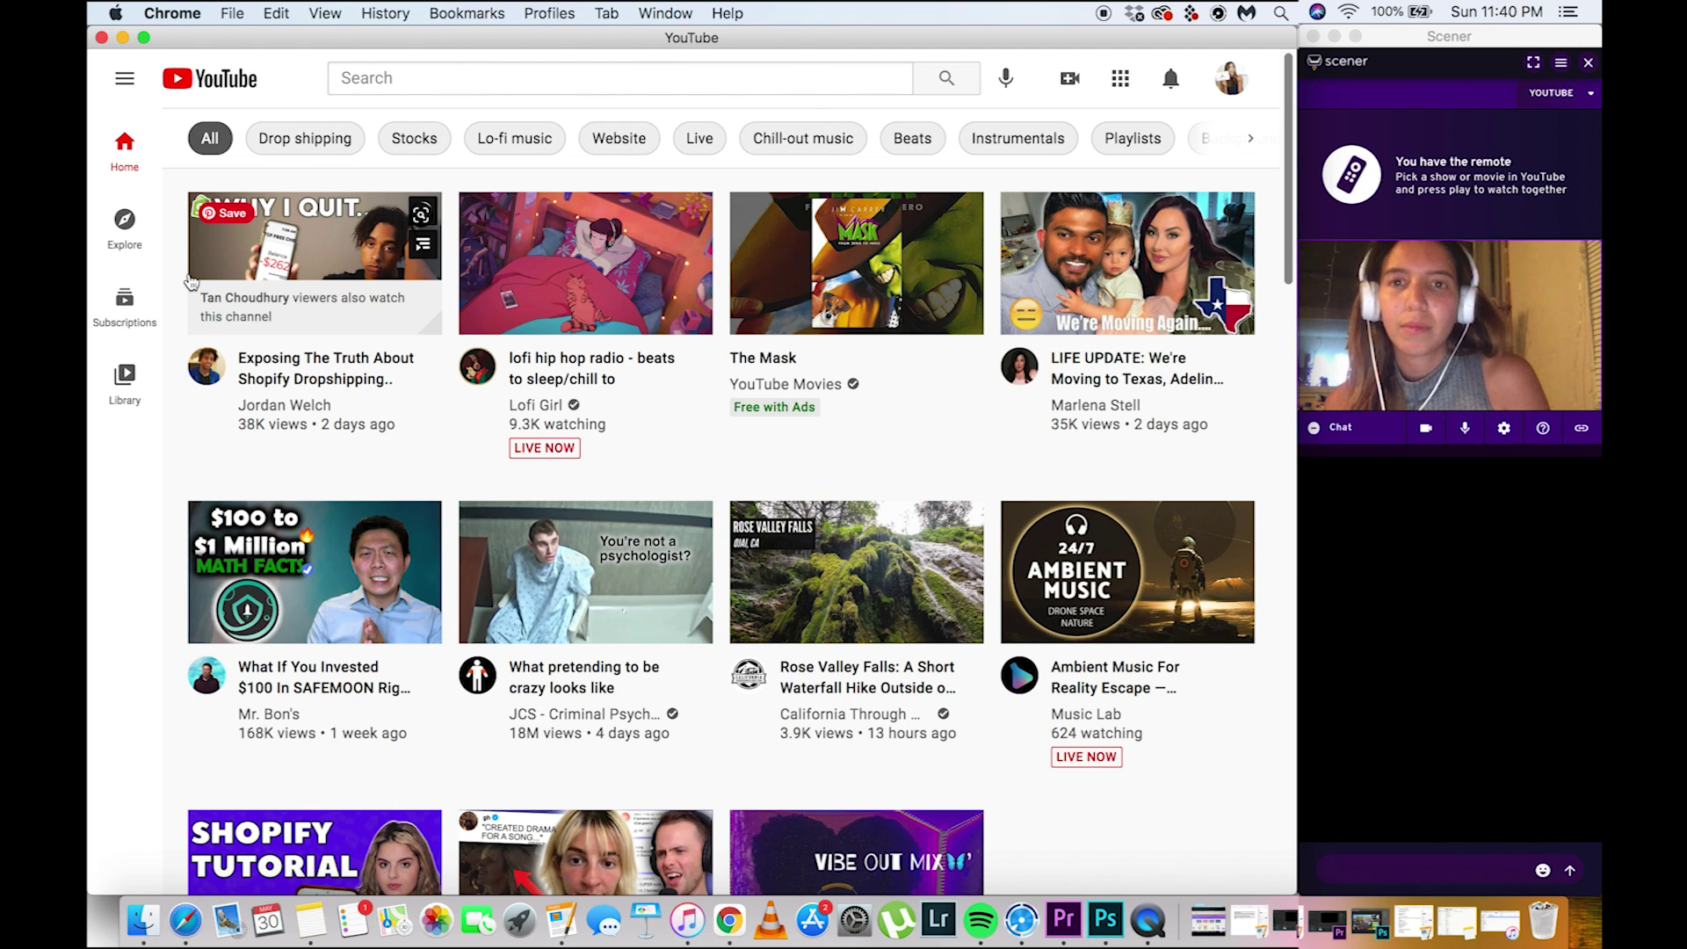
click(124, 232)
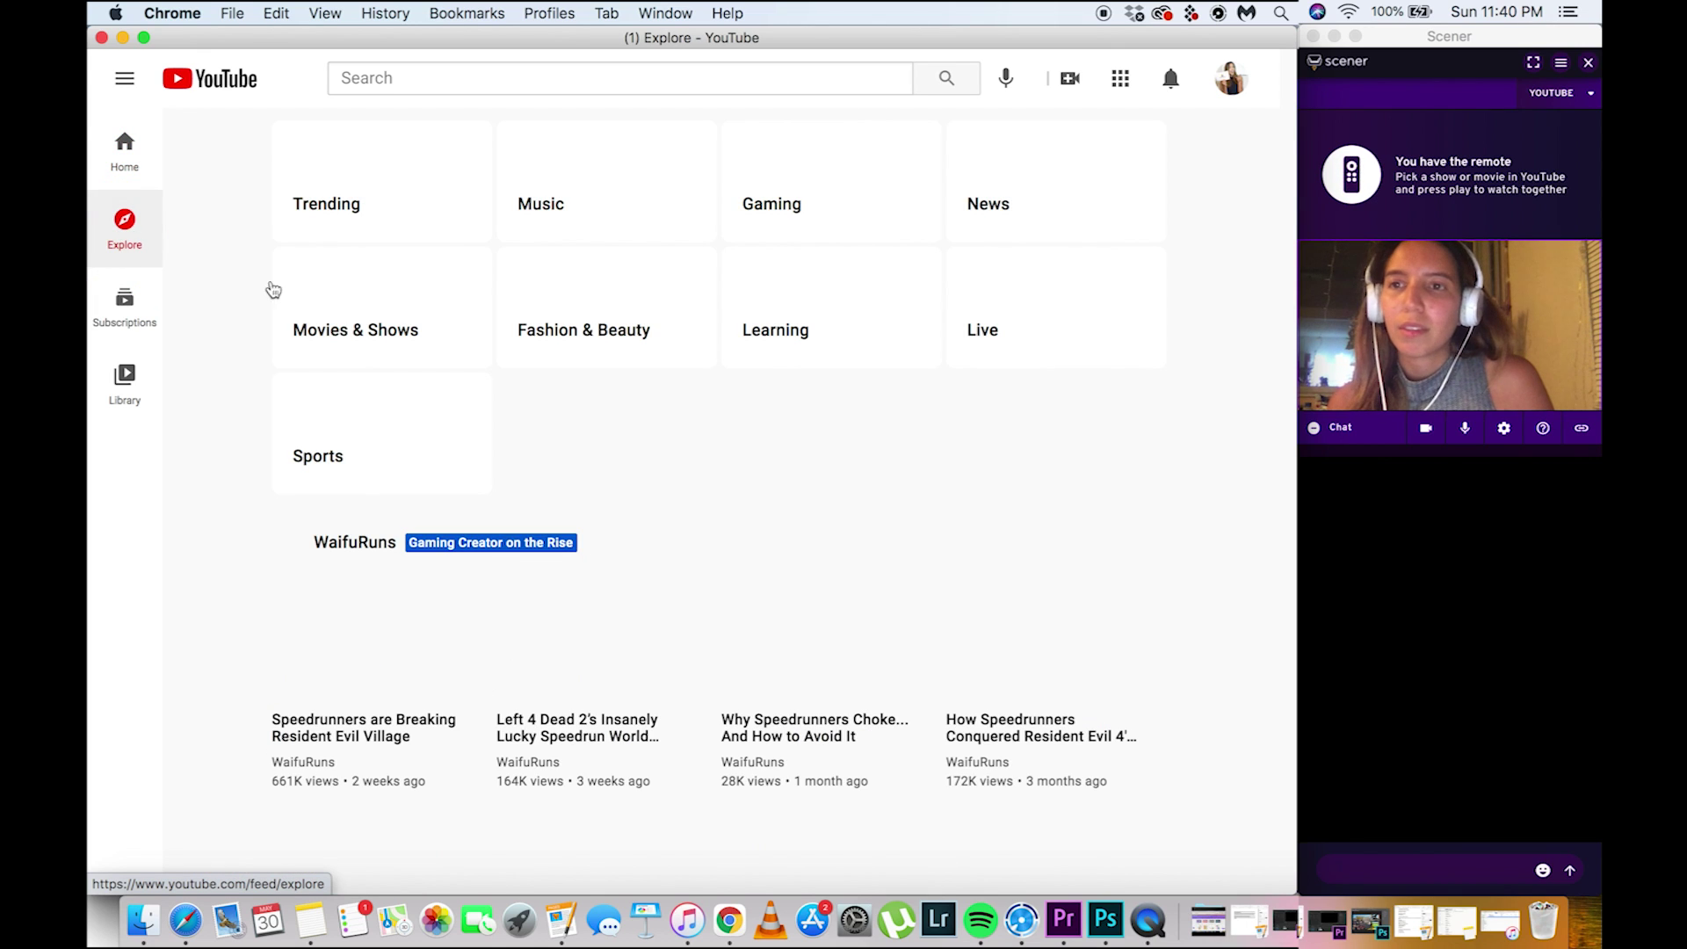
click(375, 325)
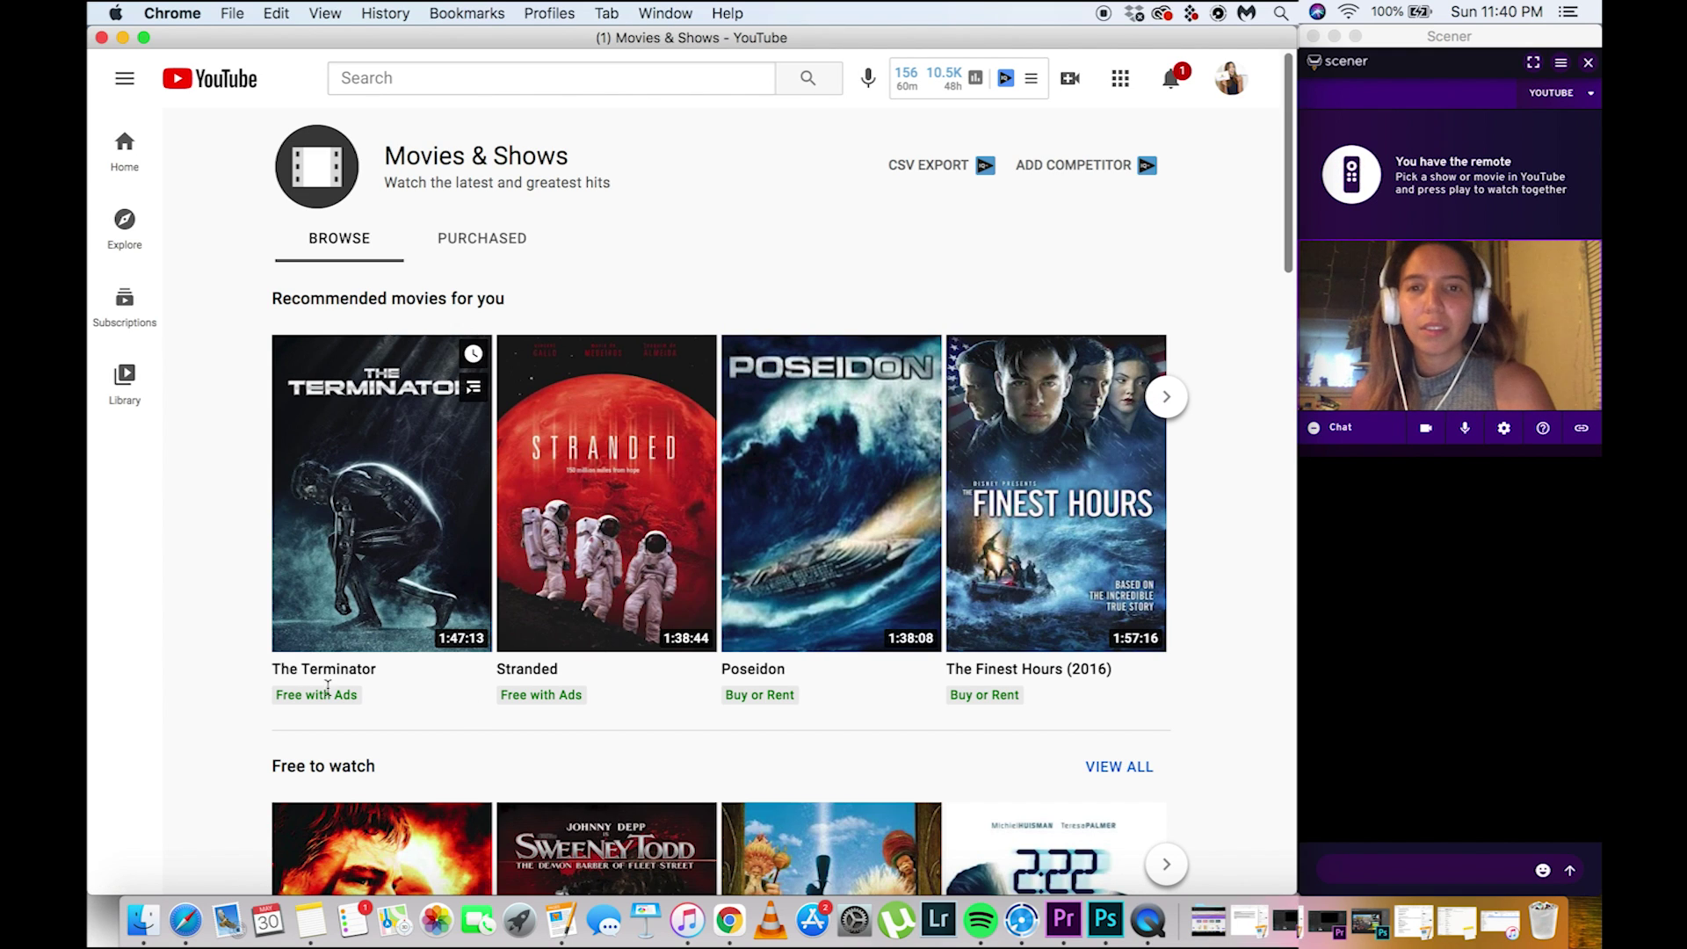
scroll(1221, 678, down, 5)
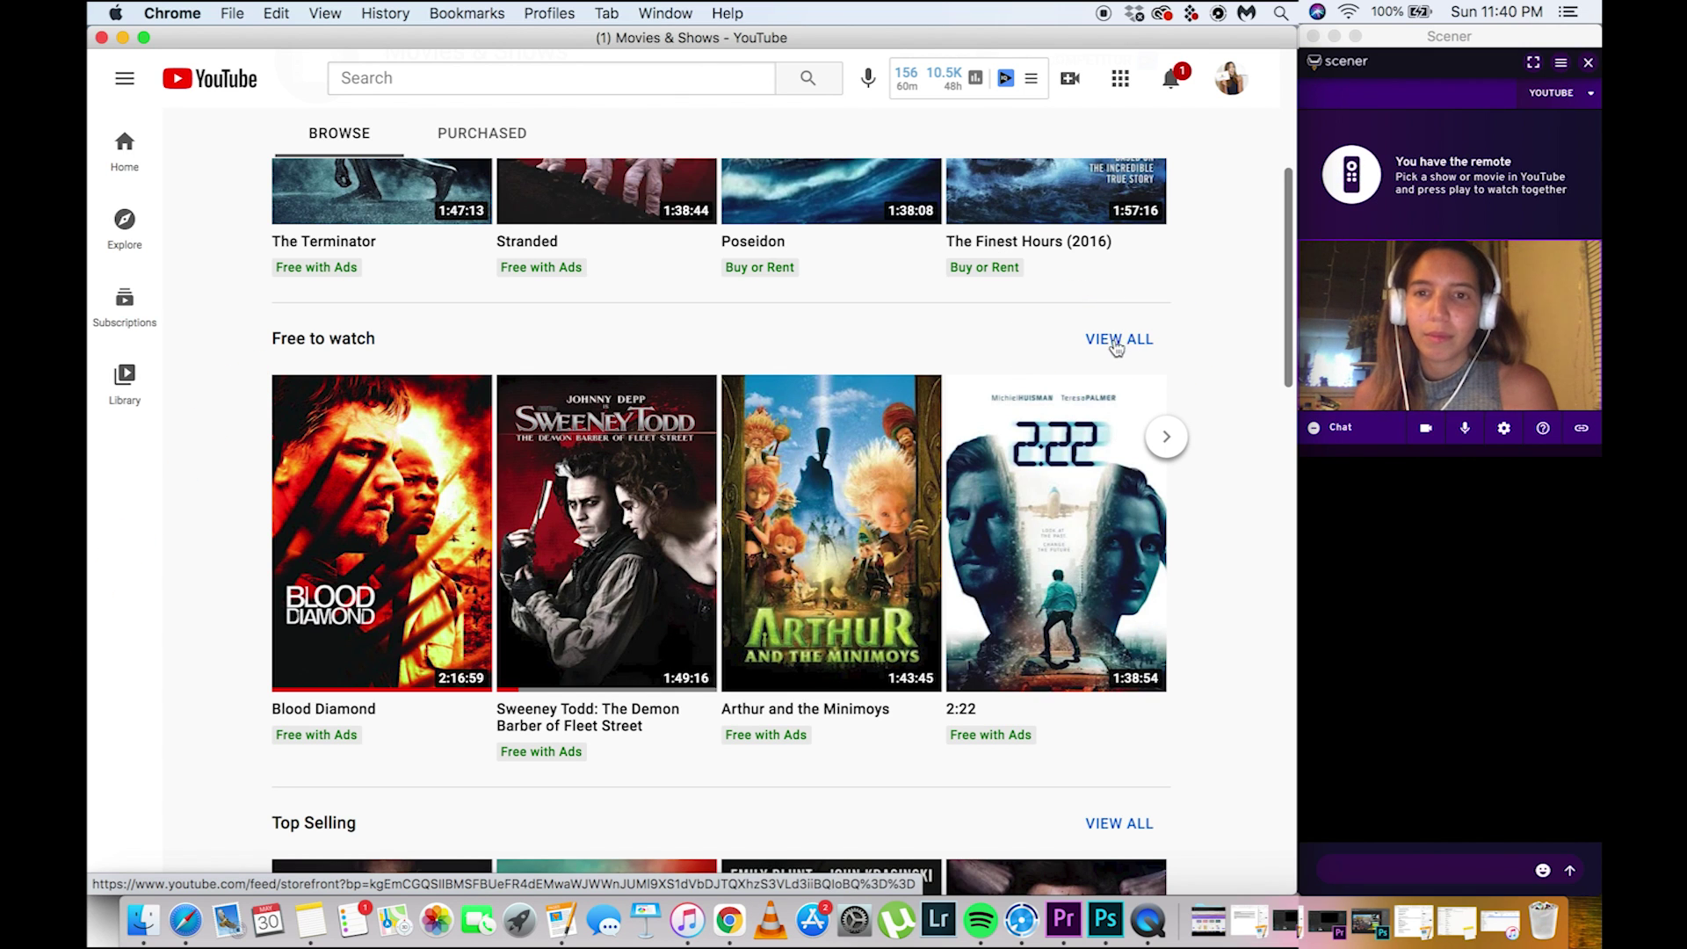
click(1133, 348)
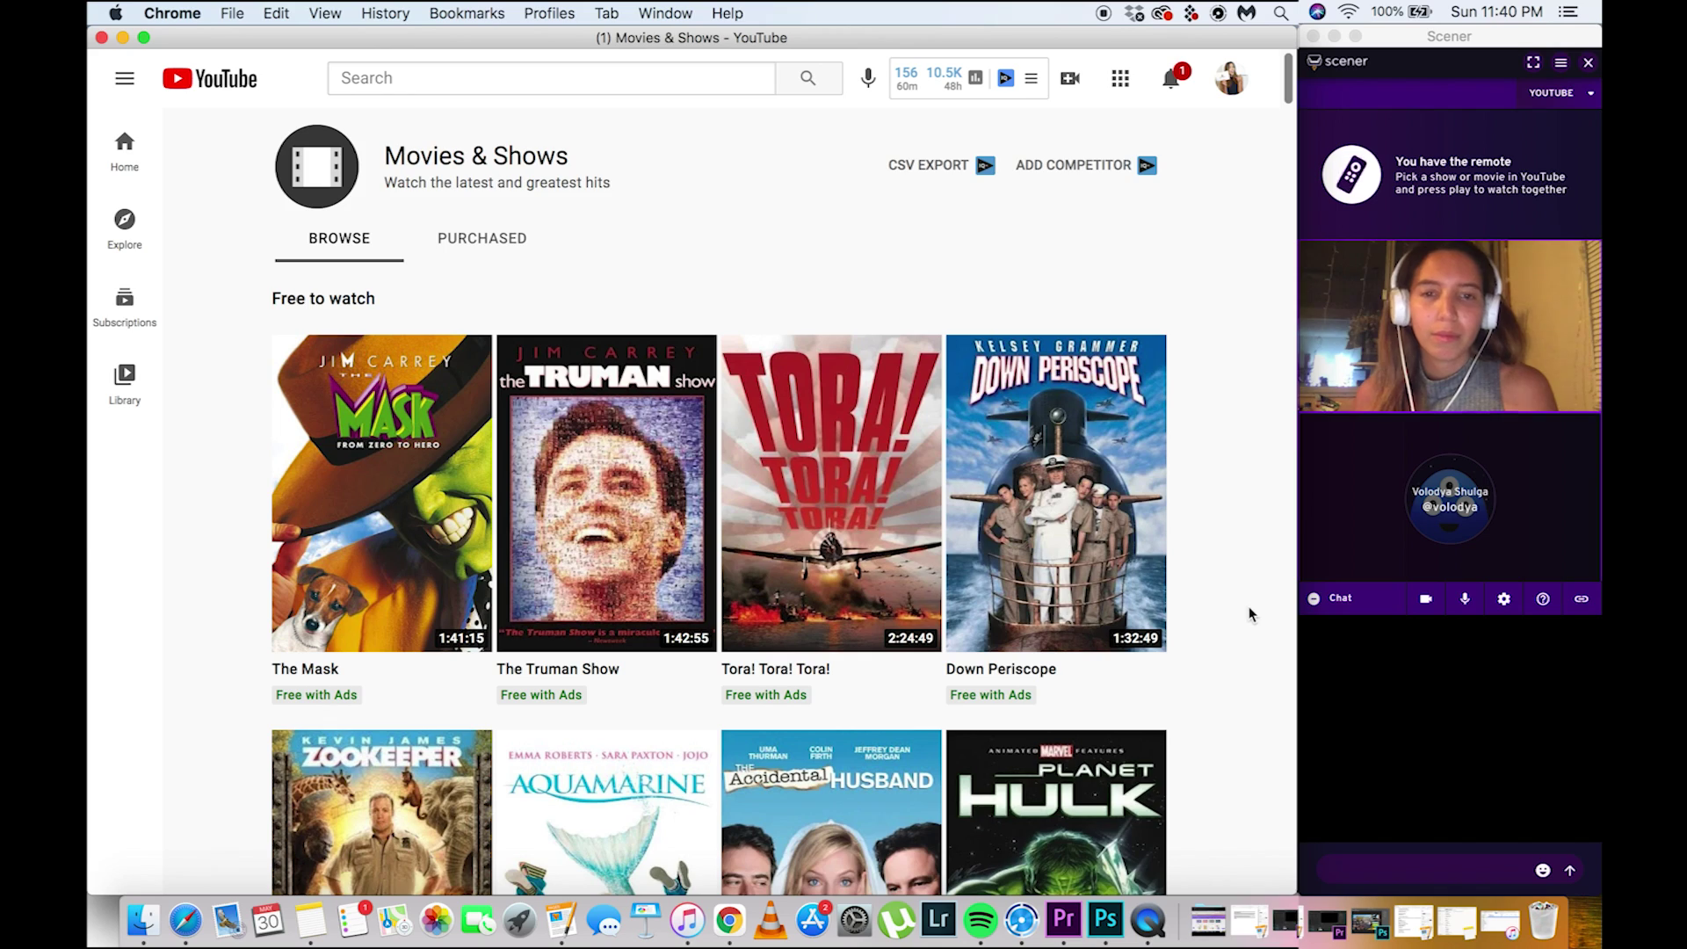
scroll(1231, 620, down, 8)
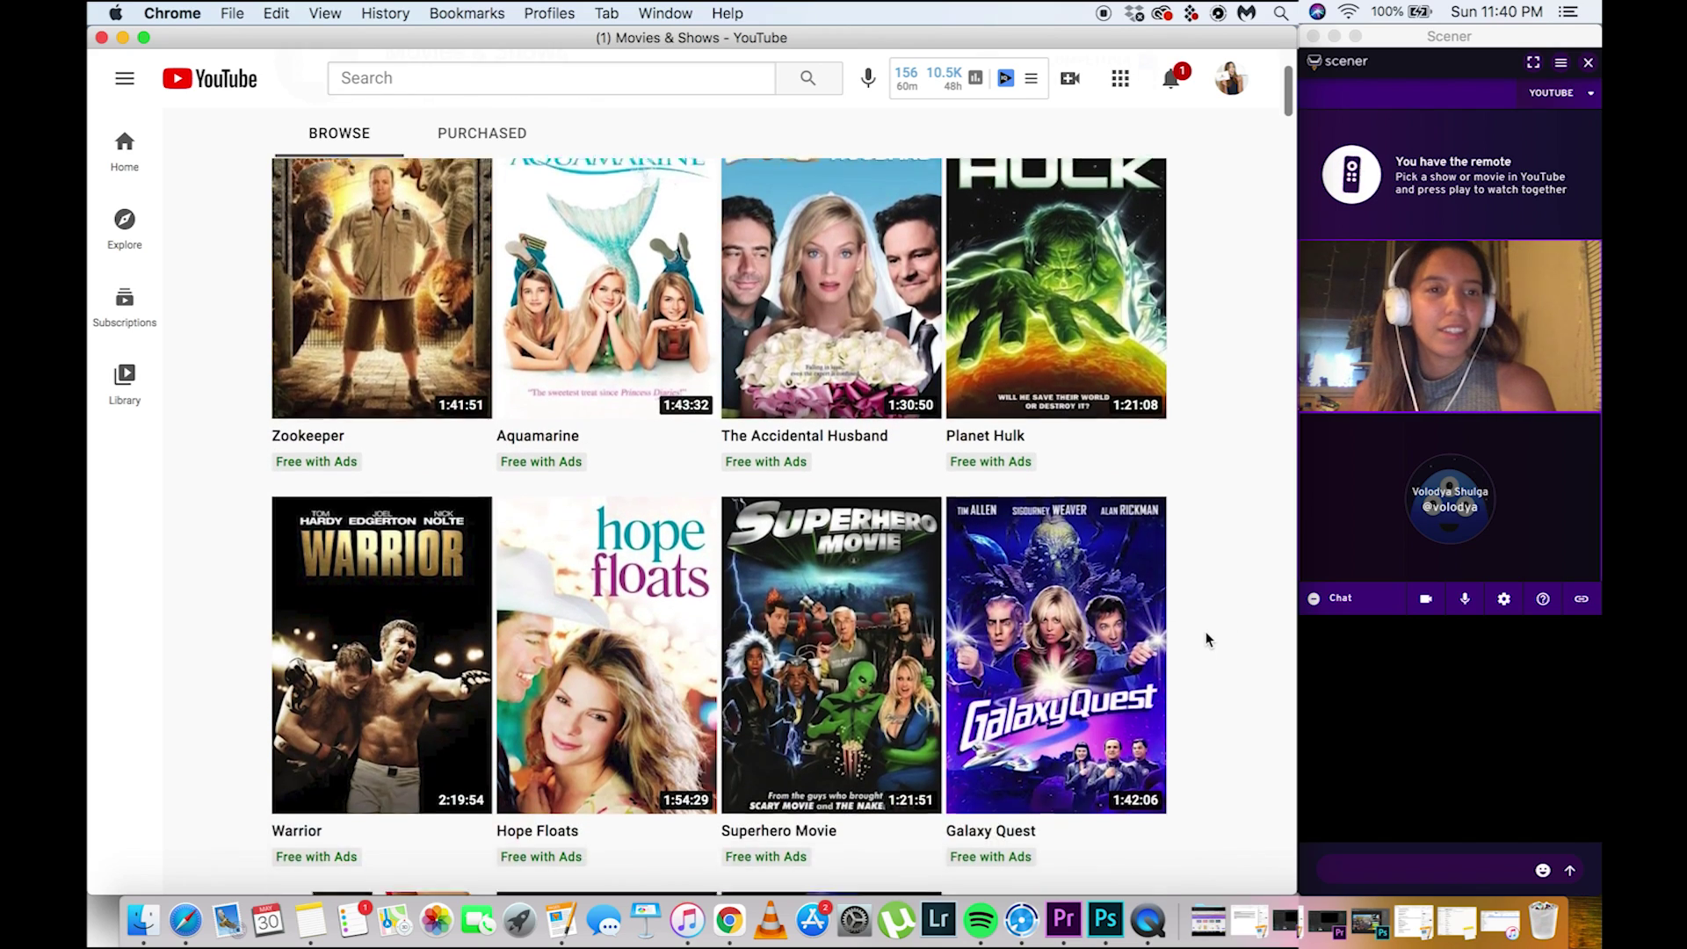
scroll(1206, 639, down, 9)
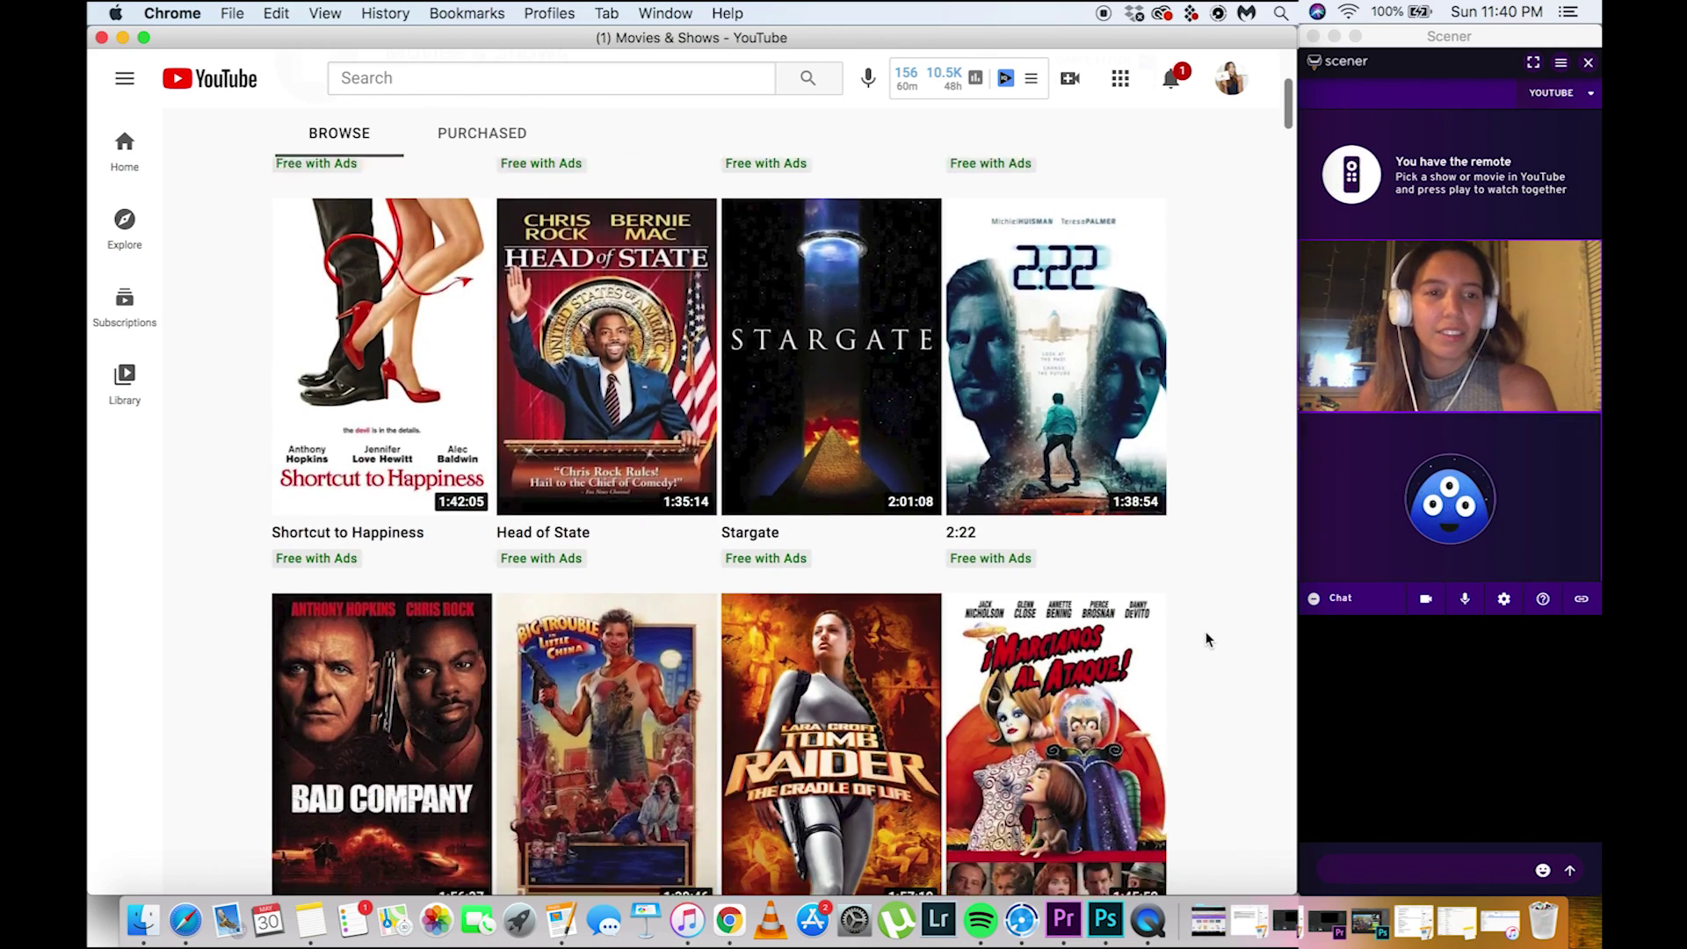
scroll(1206, 639, down, 8)
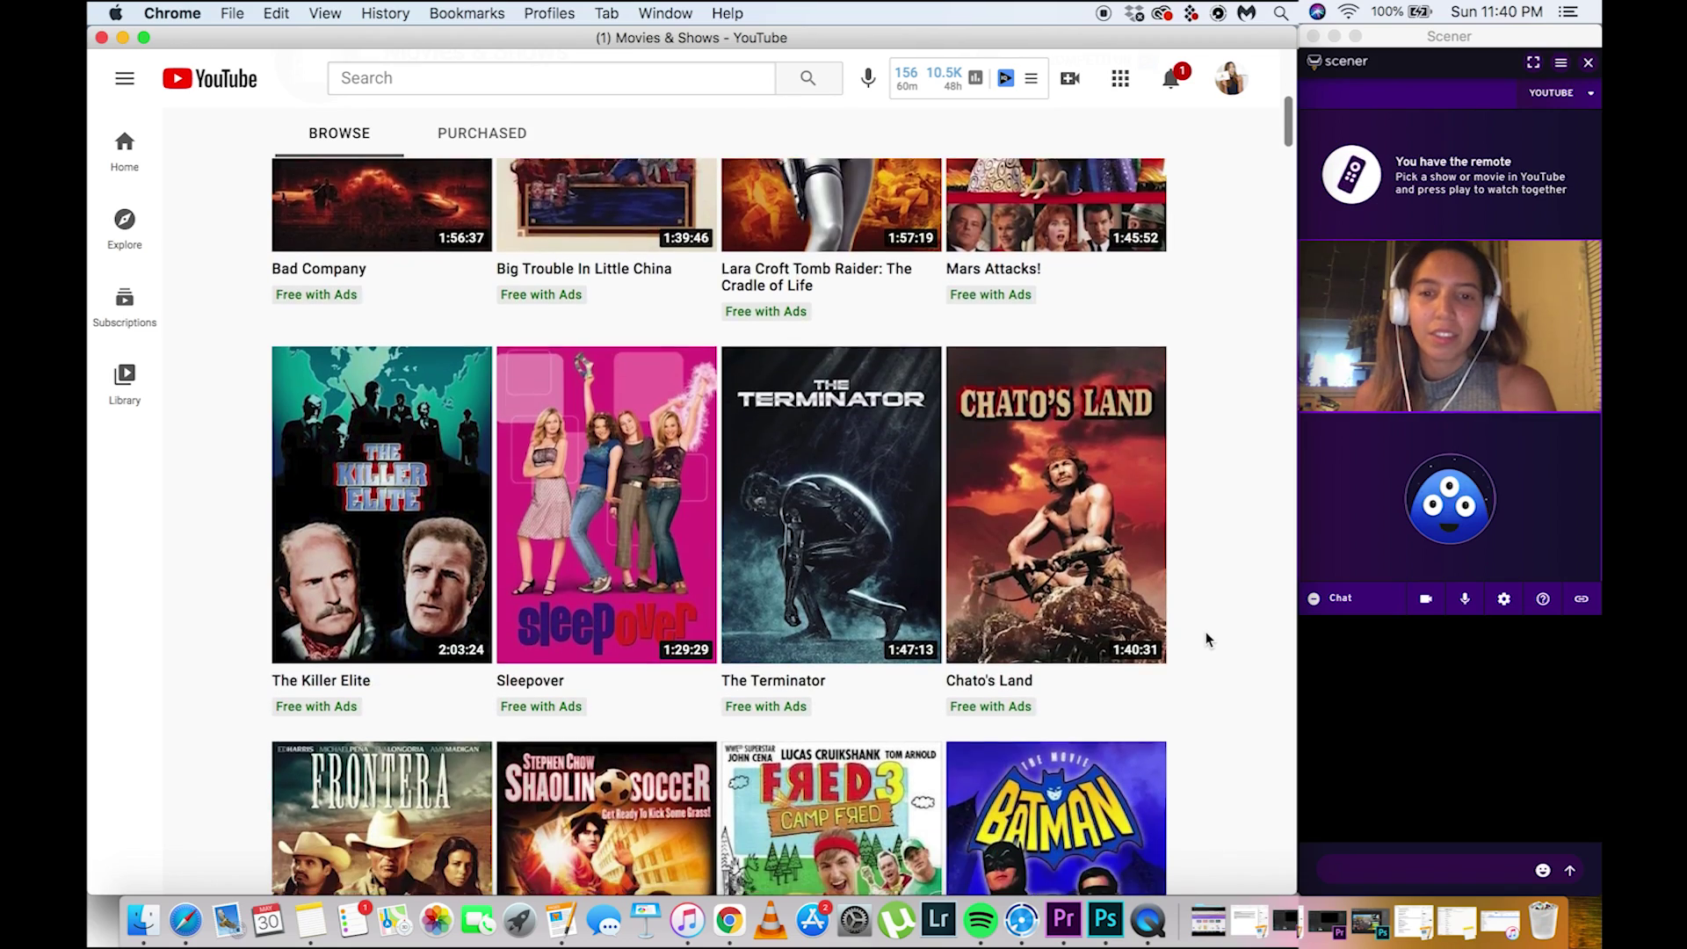
scroll(1207, 635, down, 13)
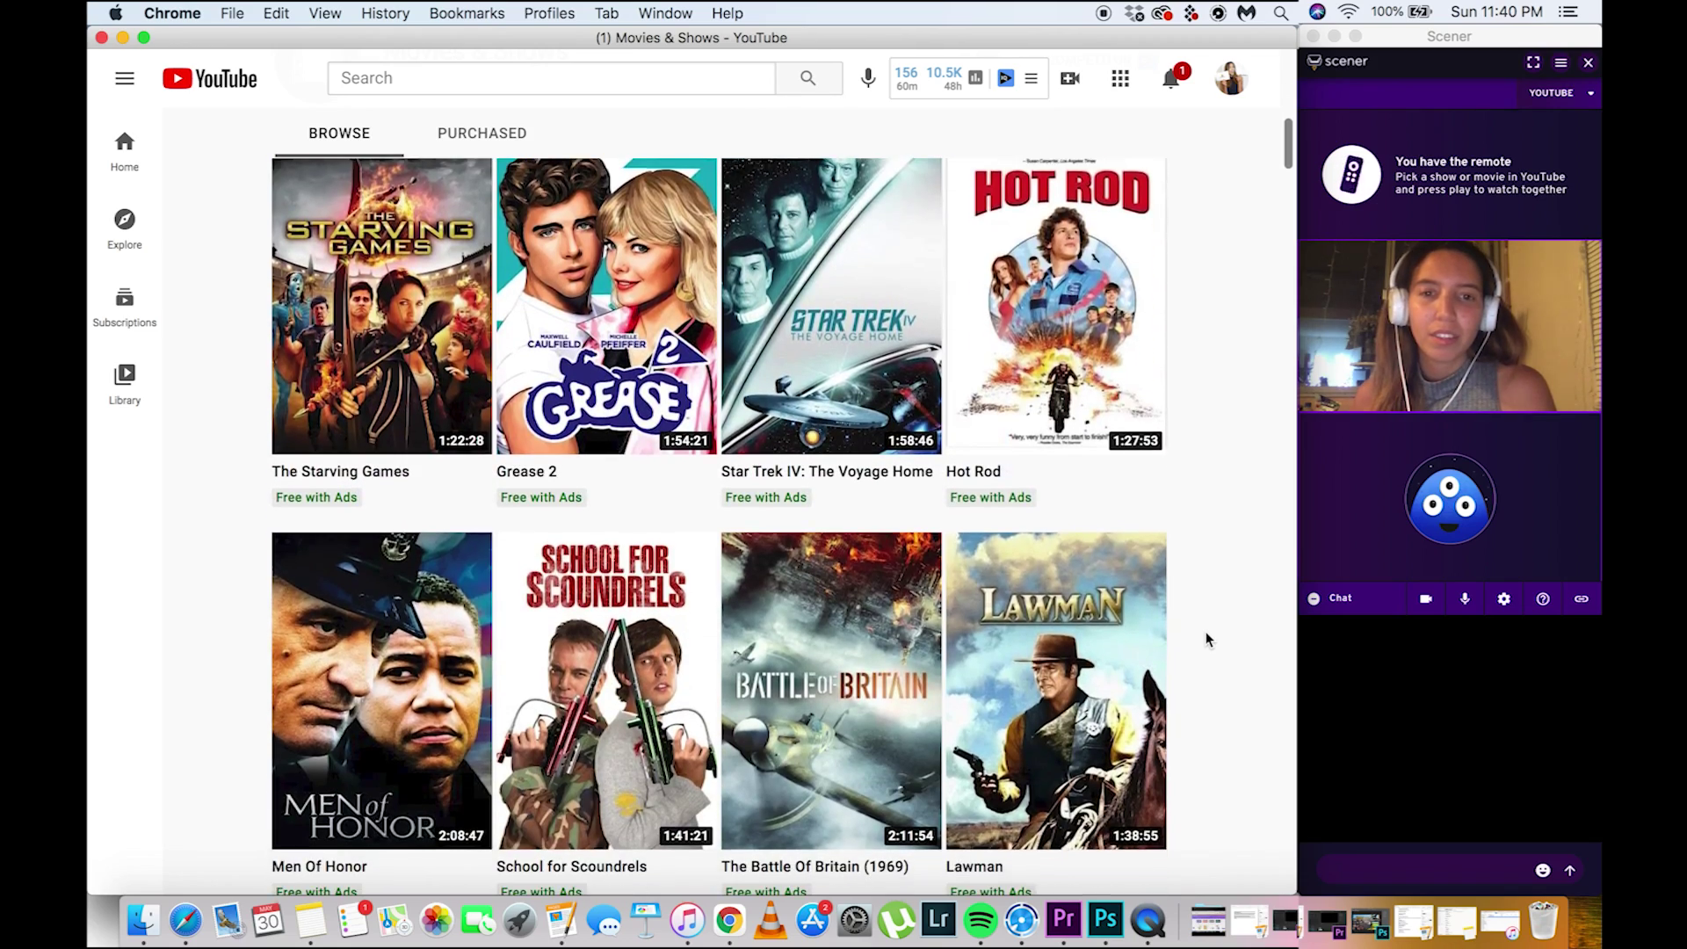
scroll(1206, 633, down, 12)
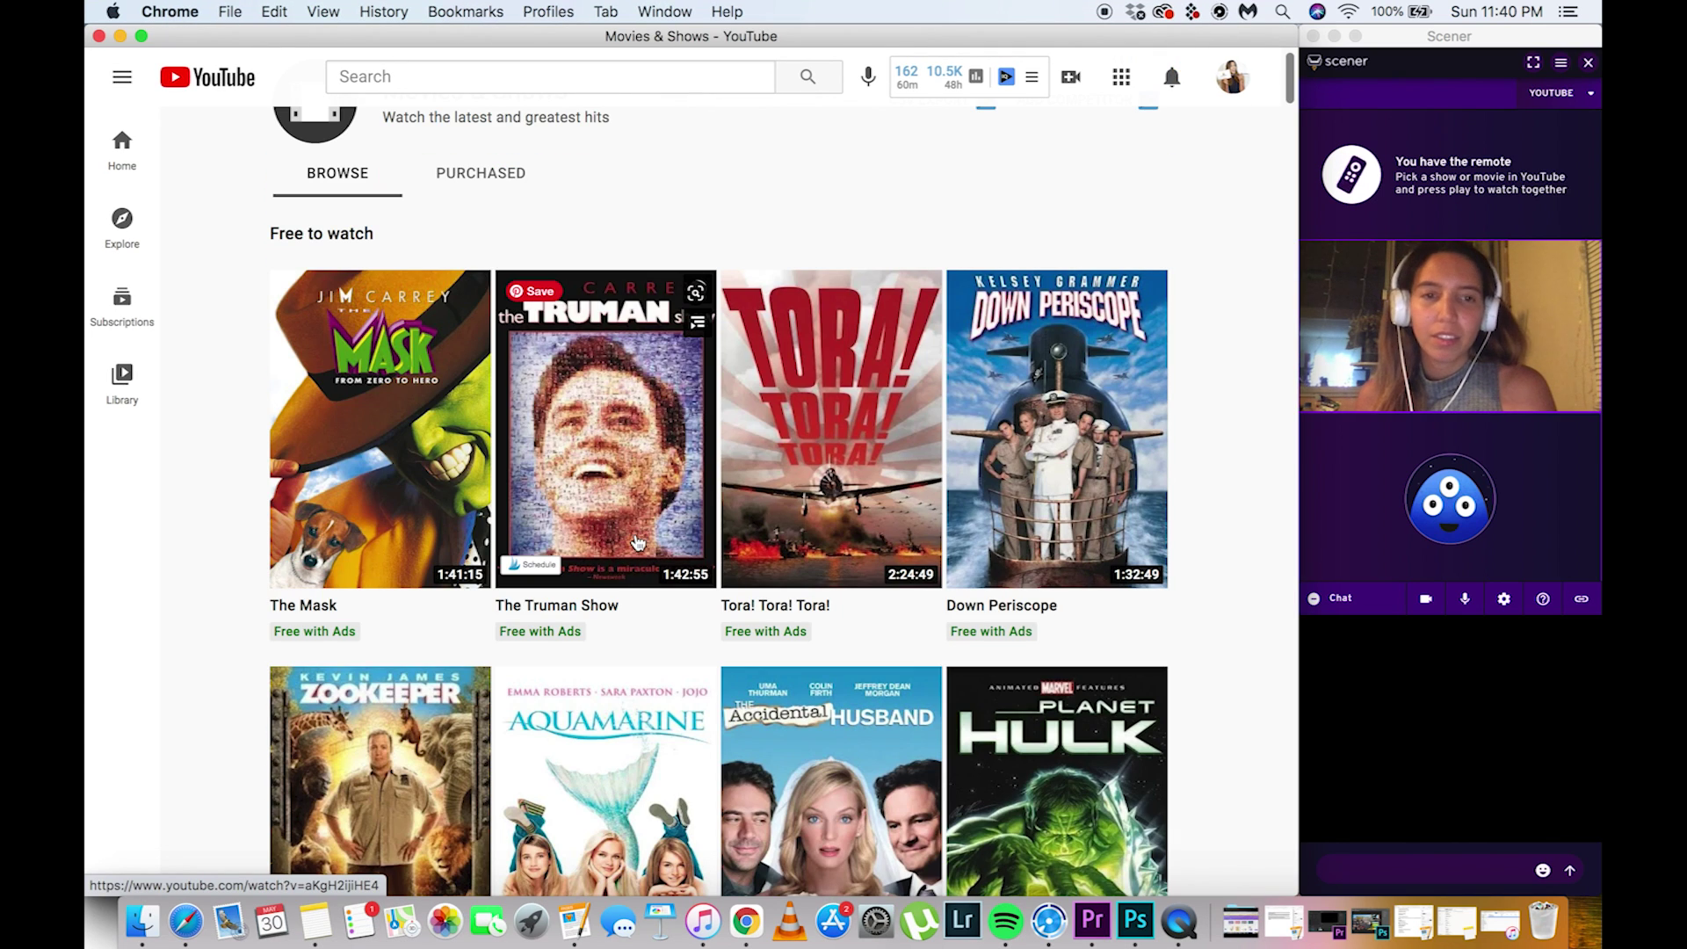
click(638, 542)
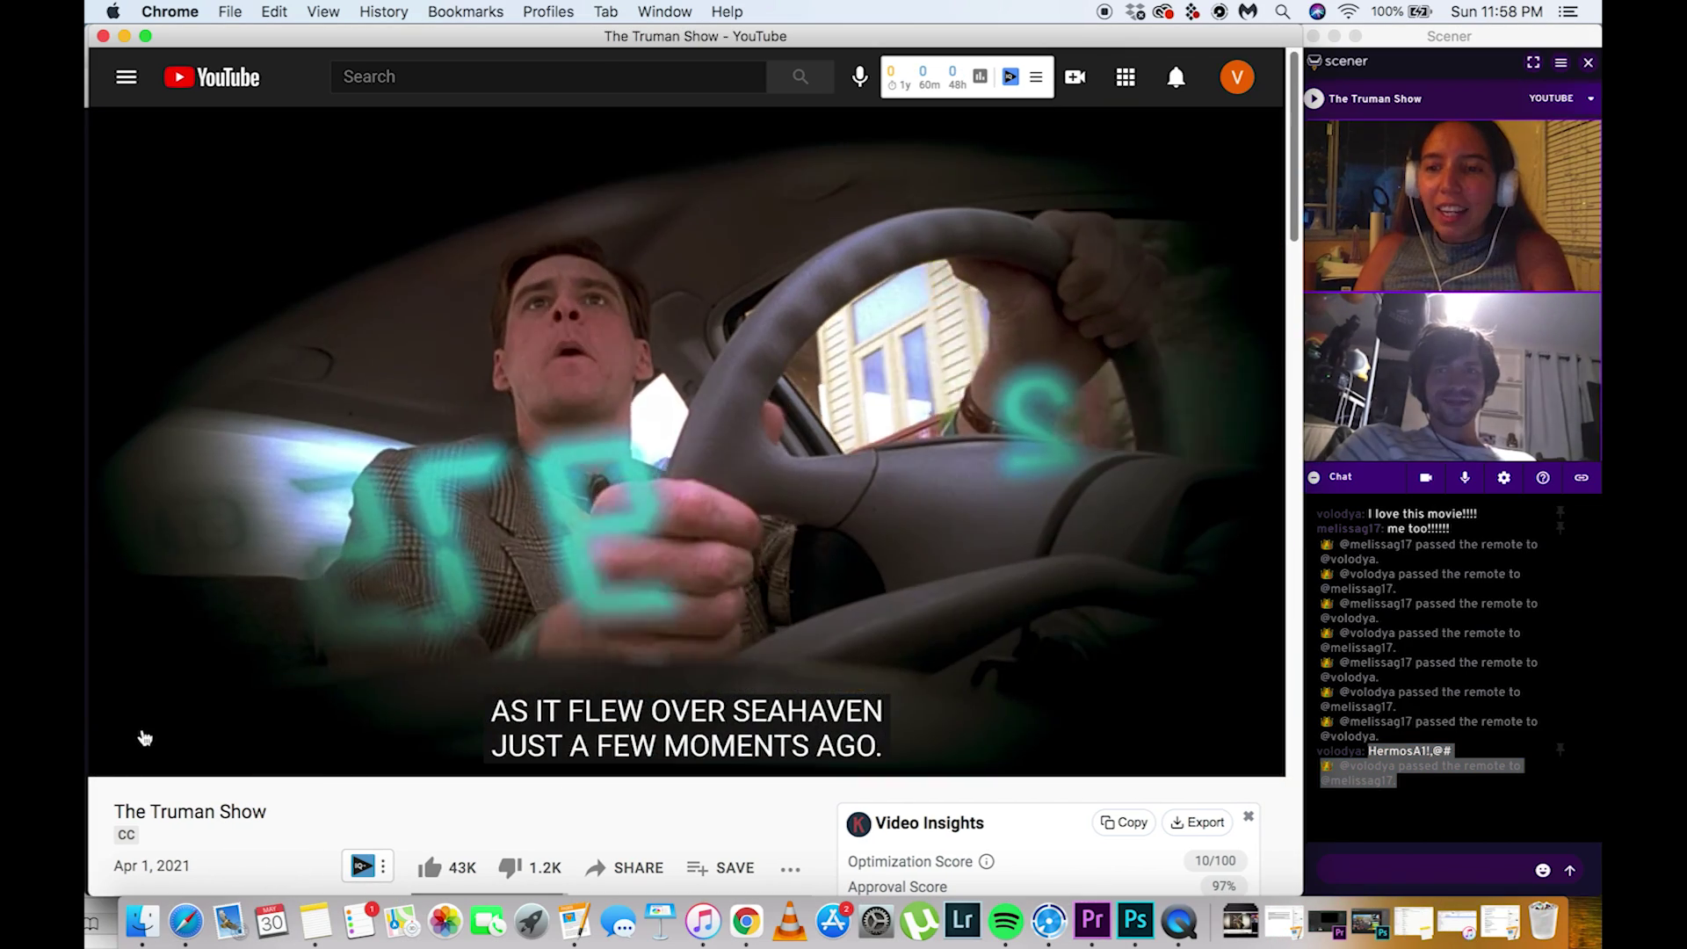
Pause The Truman Show and pass the Scener remote to the other participant
click(125, 755)
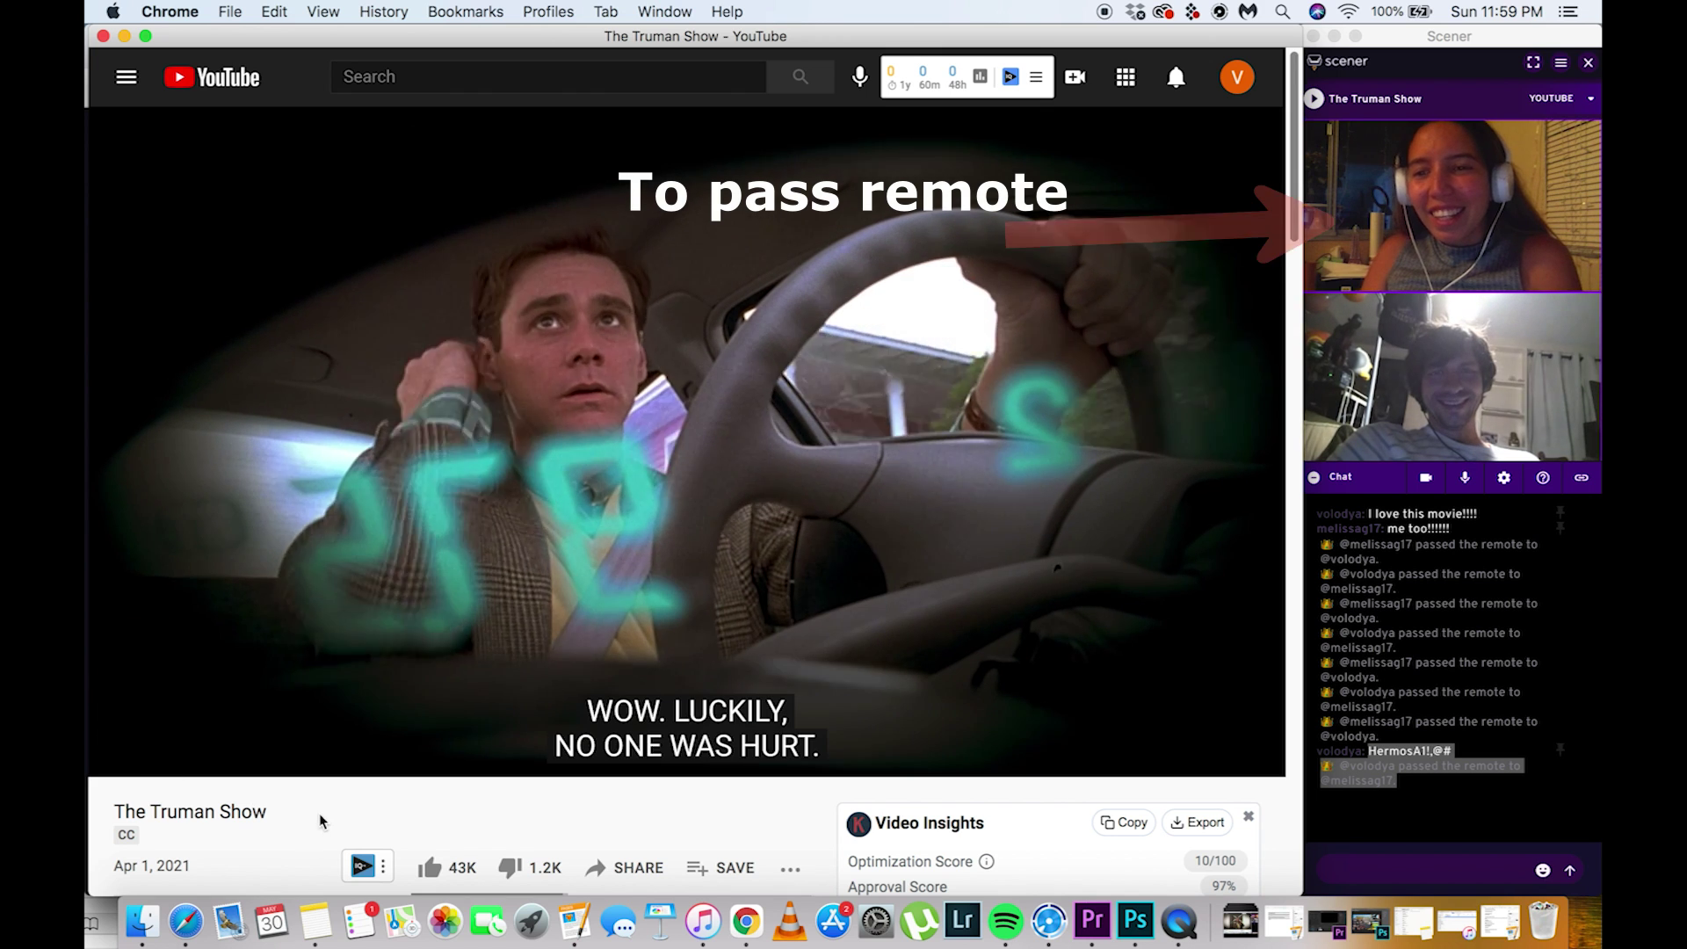
click(1549, 273)
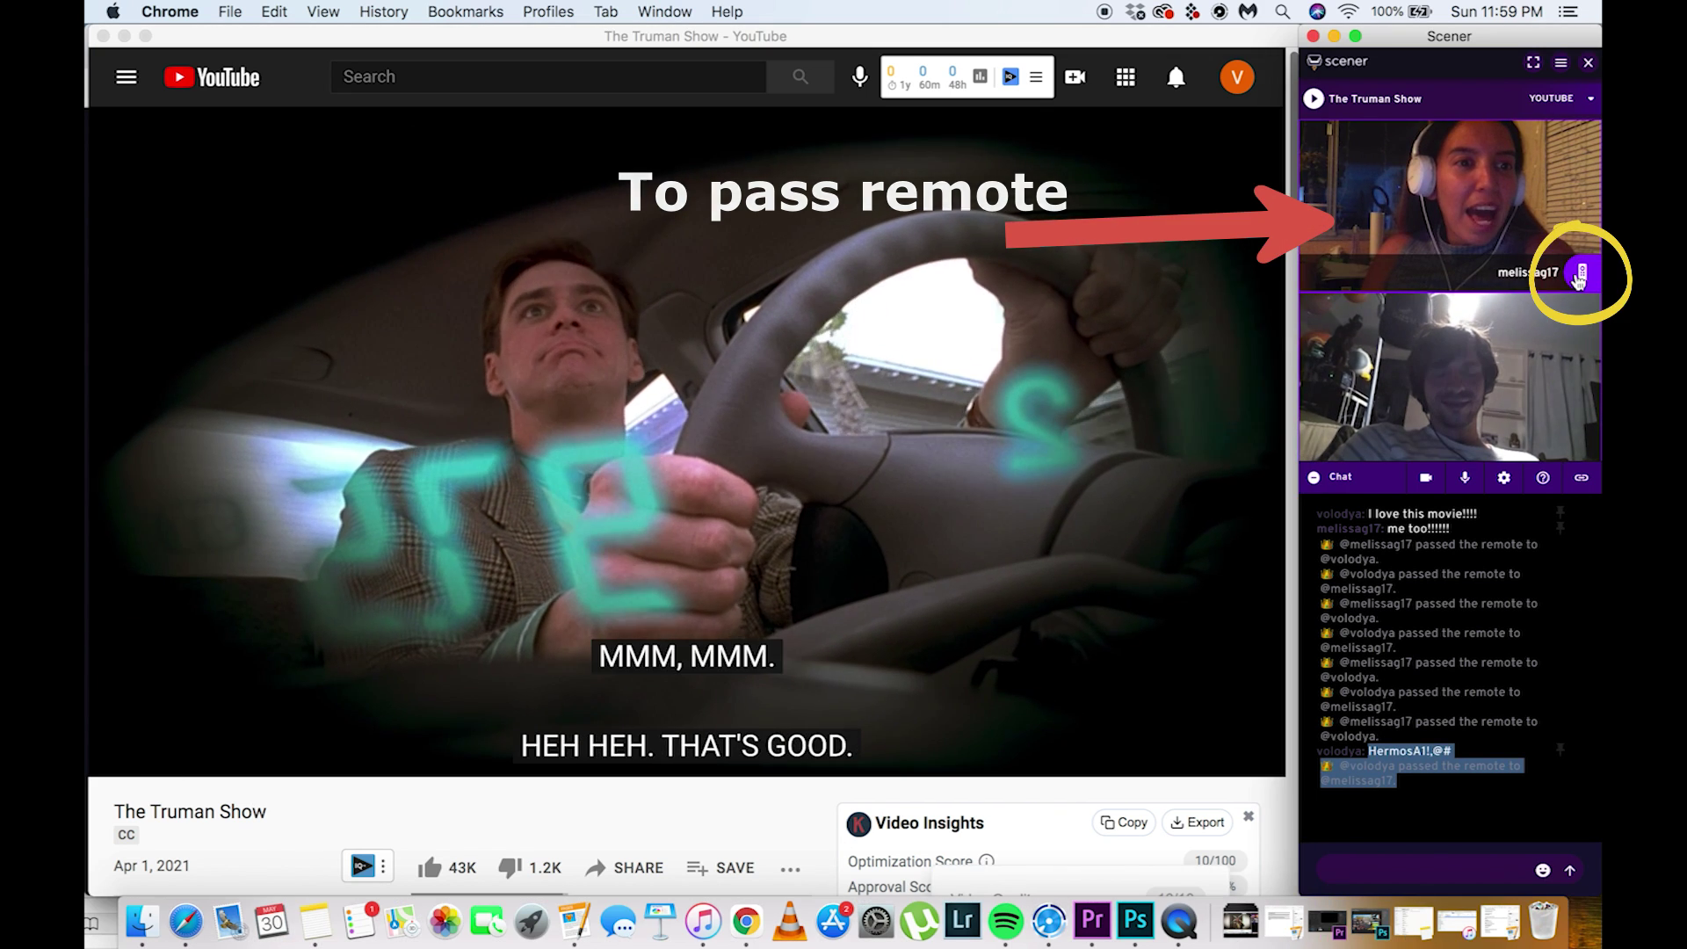
click(1580, 274)
click(1370, 379)
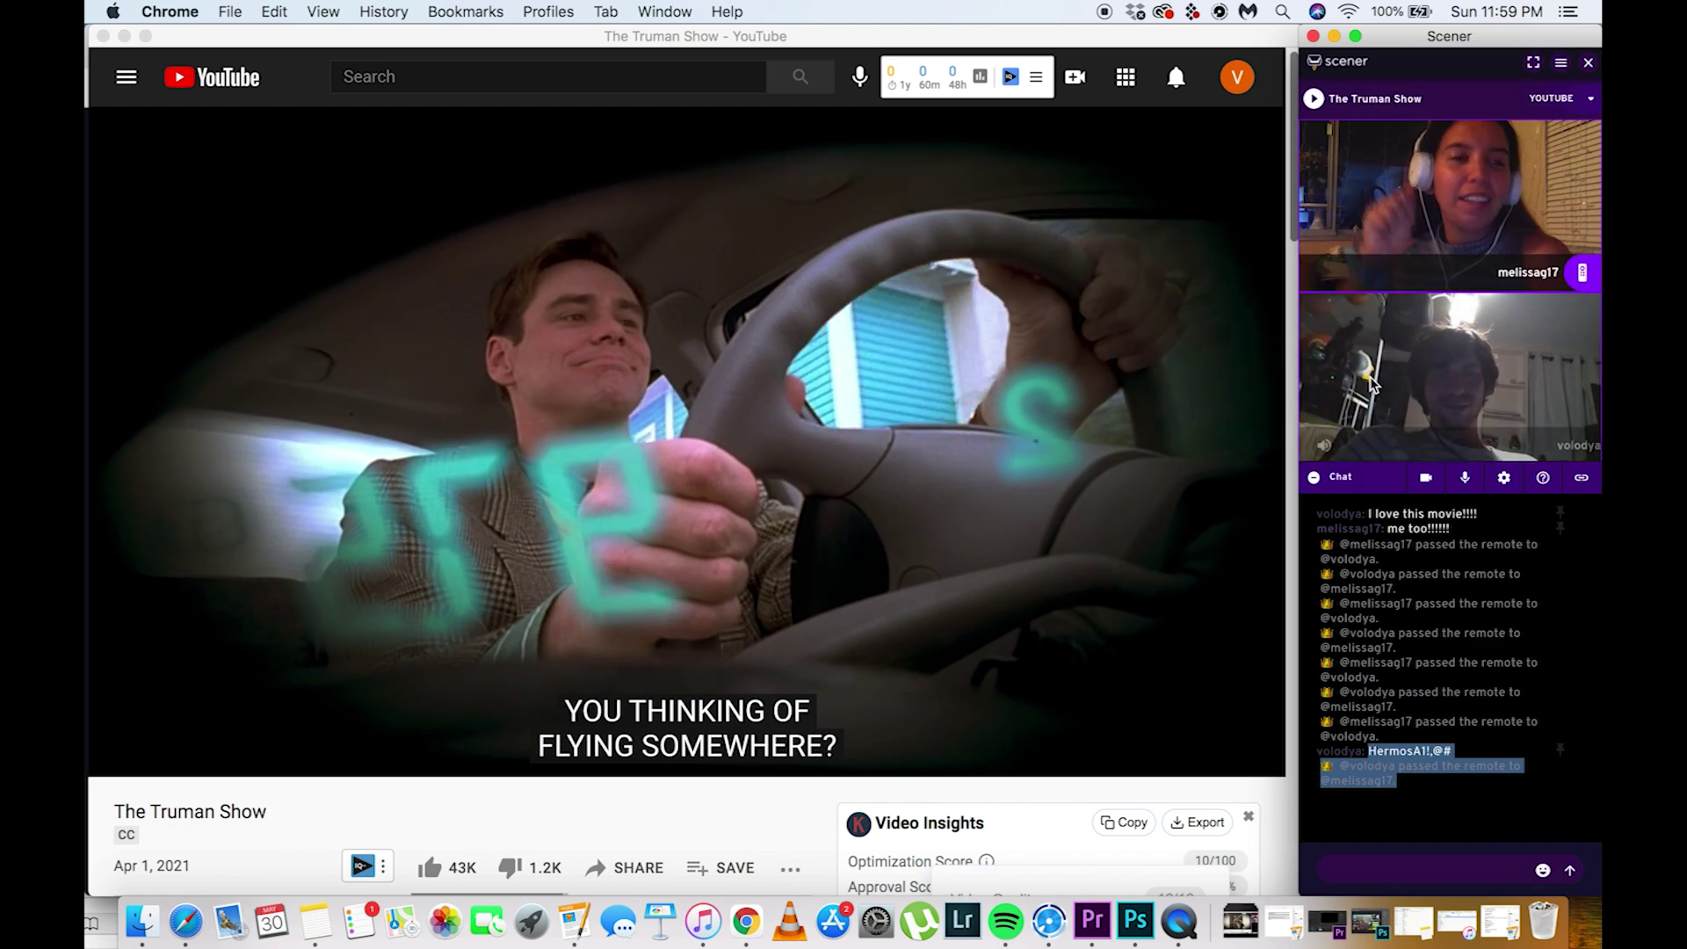